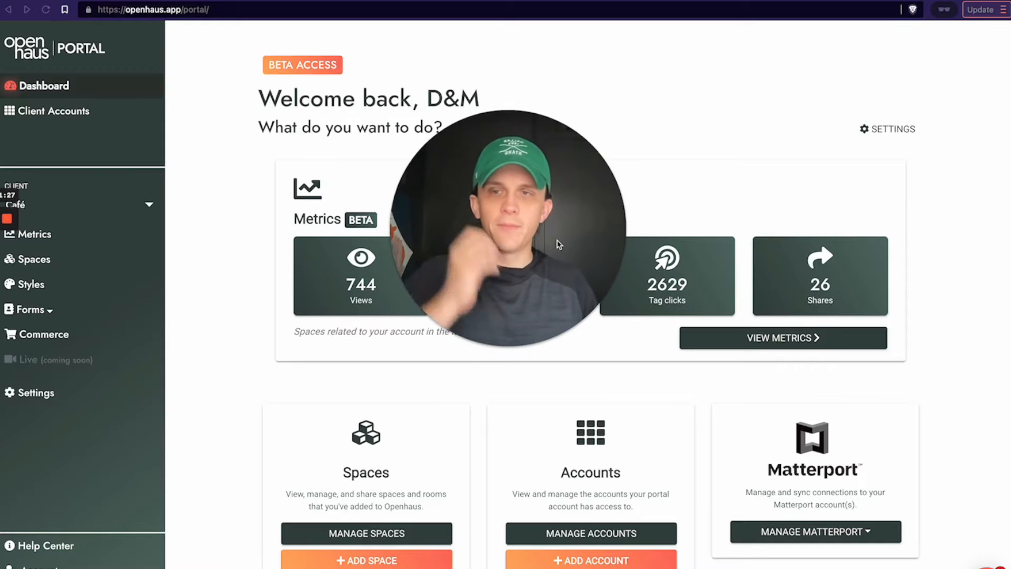
pyautogui.moveTo(623, 175); pyautogui.dragTo(699, 148)
pyautogui.click(558, 319)
pyautogui.moveTo(512, 266); pyautogui.dragTo(931, 50)
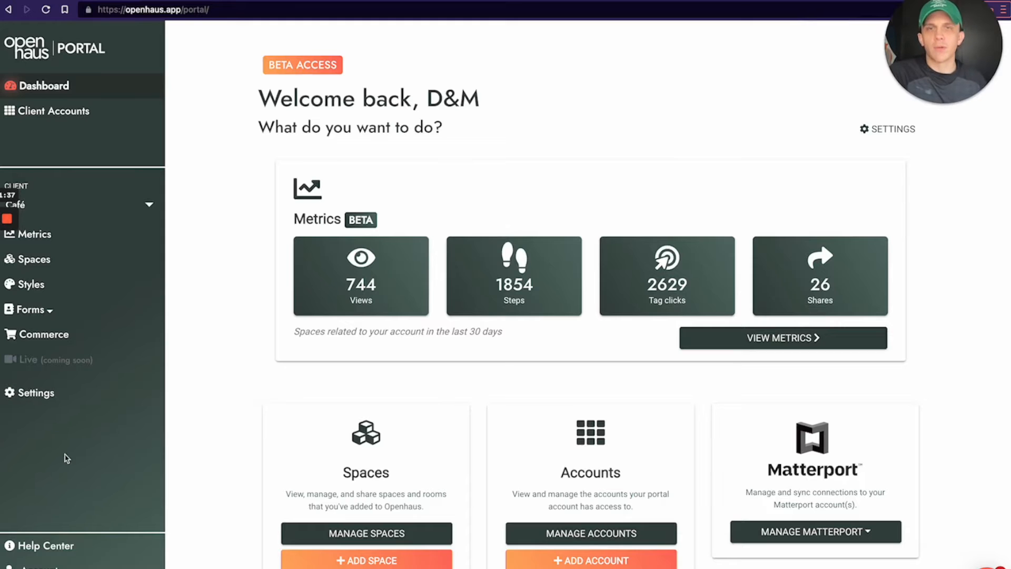
# - Open the portal's account settings and review the View Space Domain entry in the white-label configuration
pyautogui.moveTo(337, 1)
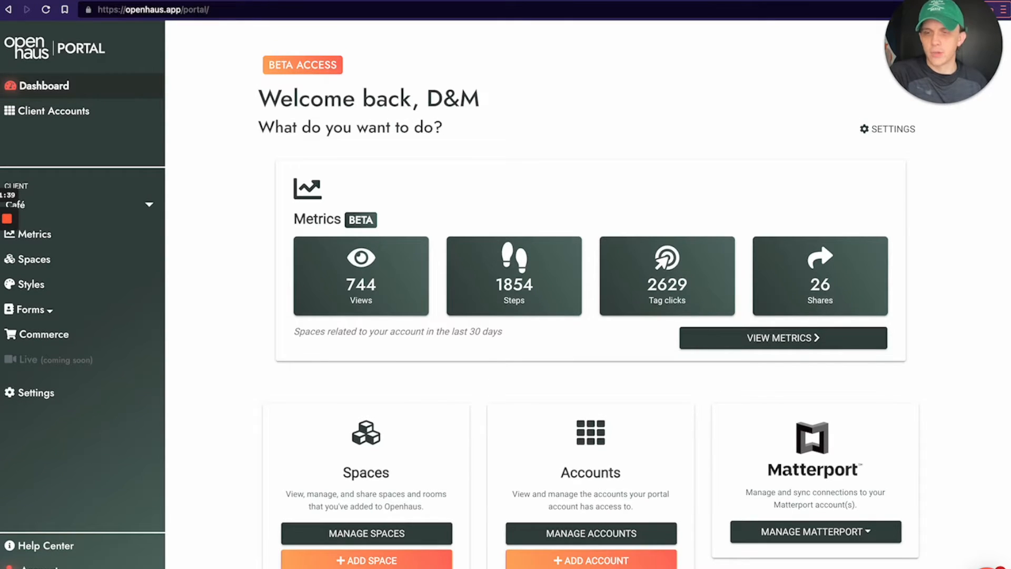
pyautogui.click(39, 566)
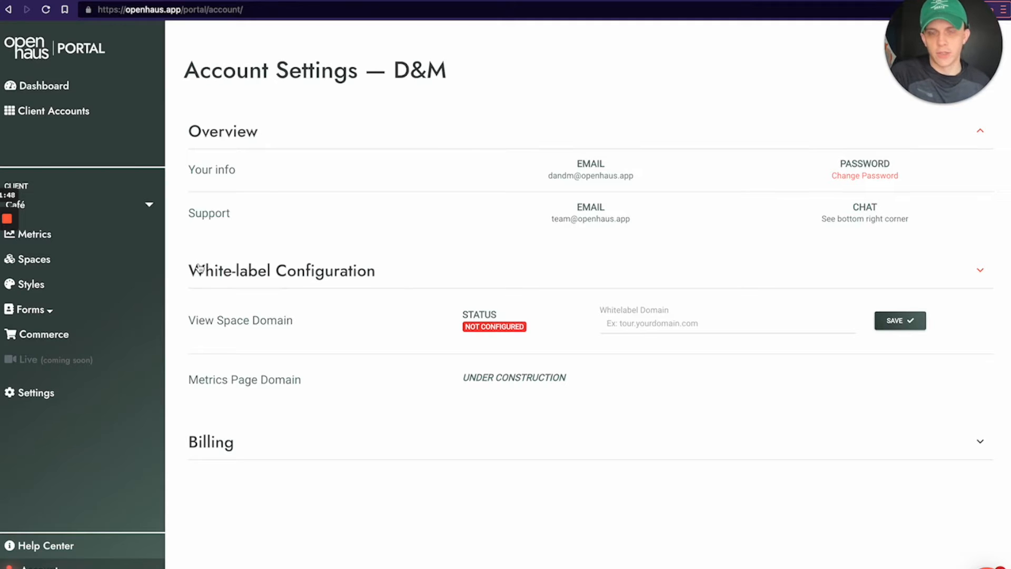
pyautogui.moveTo(187, 320); pyautogui.dragTo(283, 332)
pyautogui.click(302, 327)
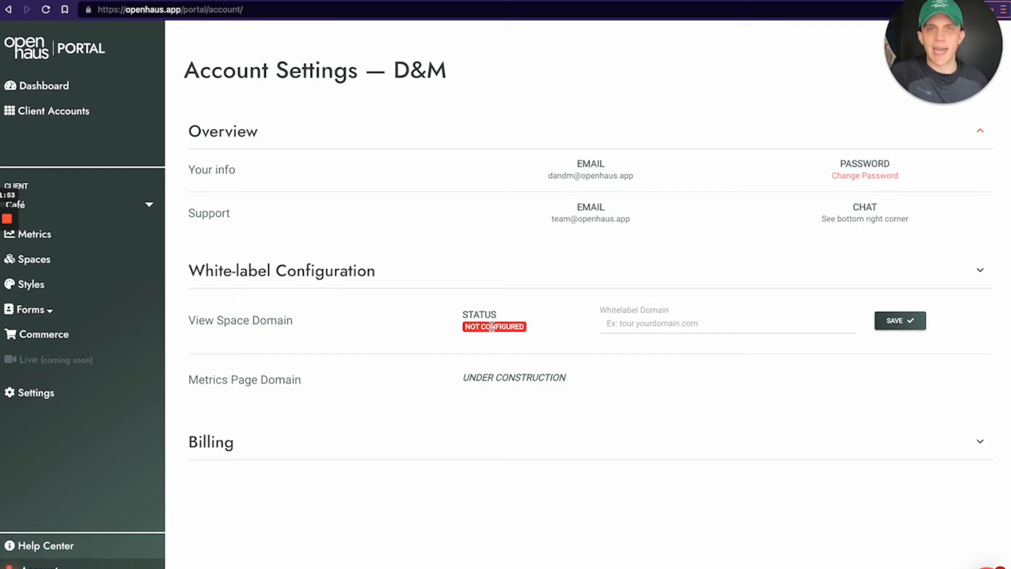
# - Set the whitelabel domain for View Space to openhaus.dev and submit it
pyautogui.click(691, 323)
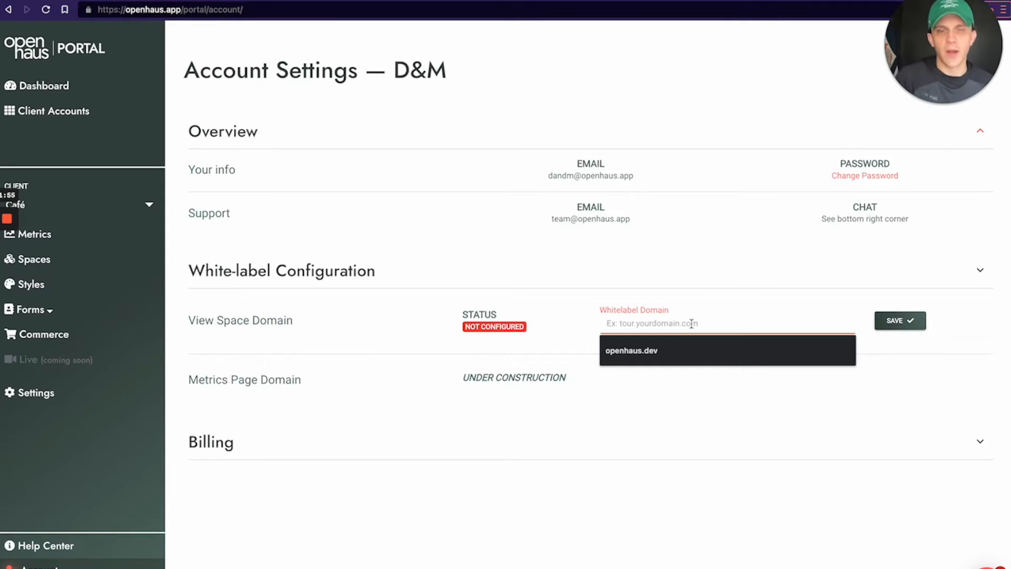
pyautogui.write('o')
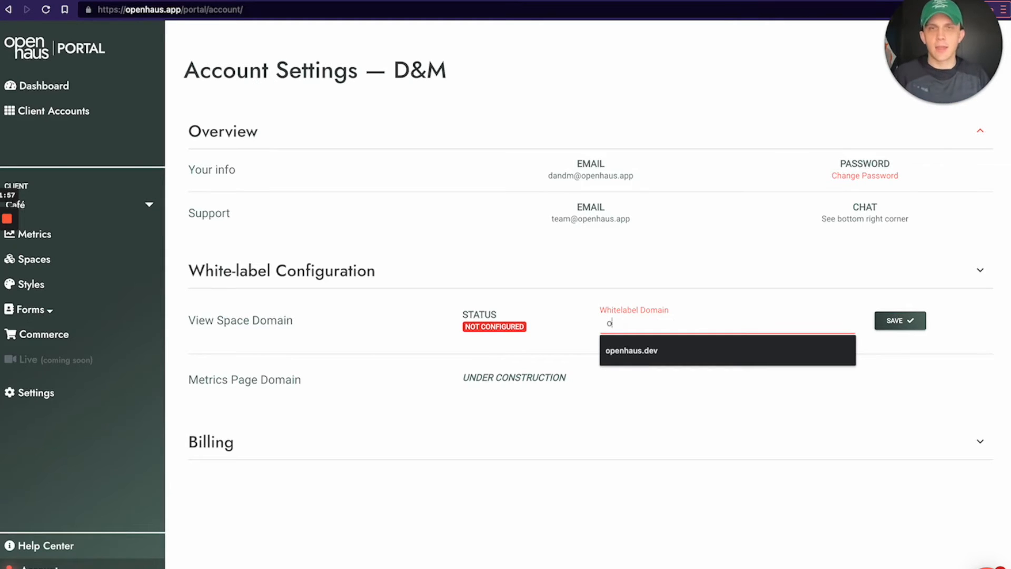
pyautogui.write('penhaus.dev')
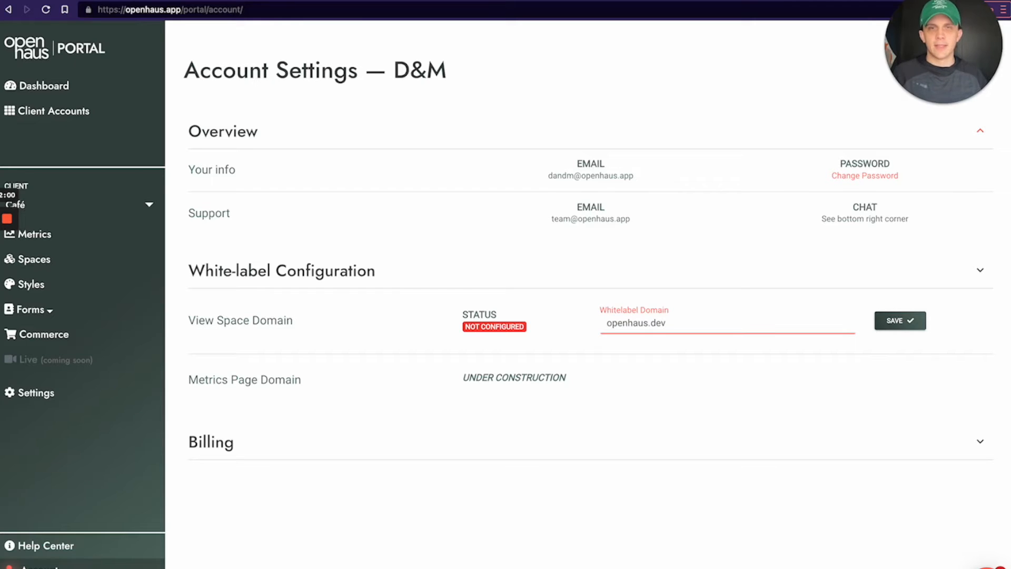
pyautogui.click(420, 81)
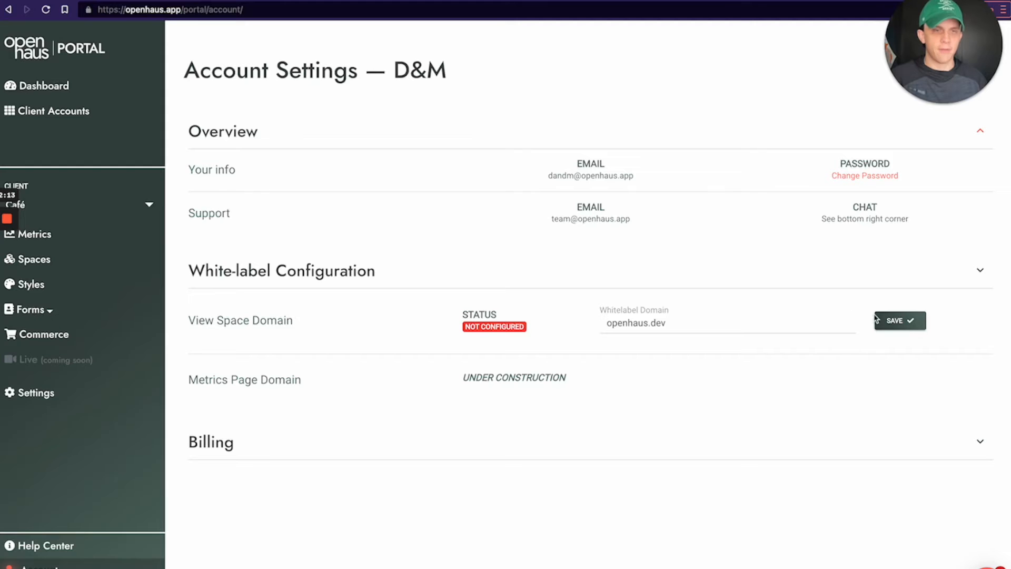
pyautogui.click(893, 324)
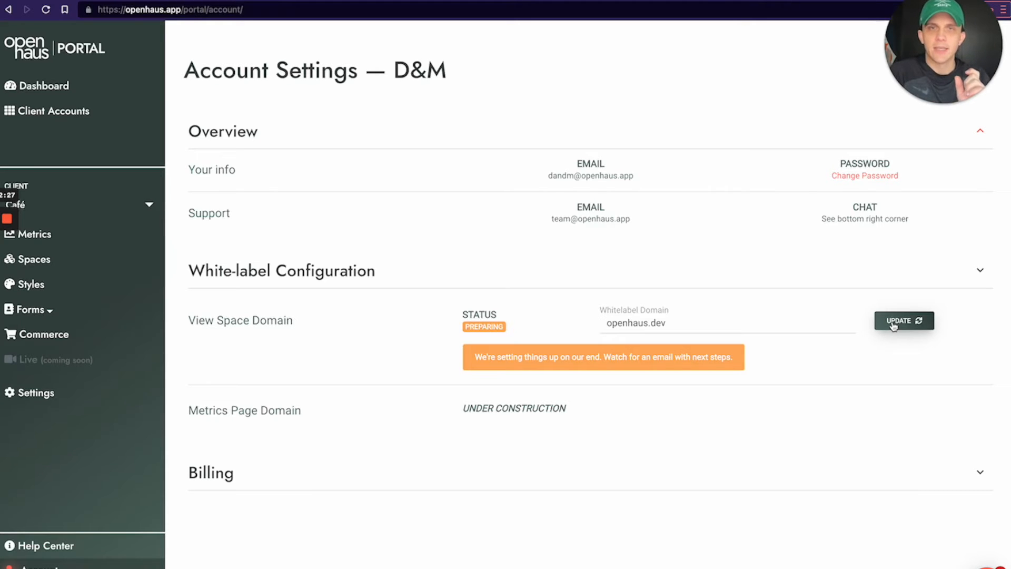
pyautogui.click(893, 322)
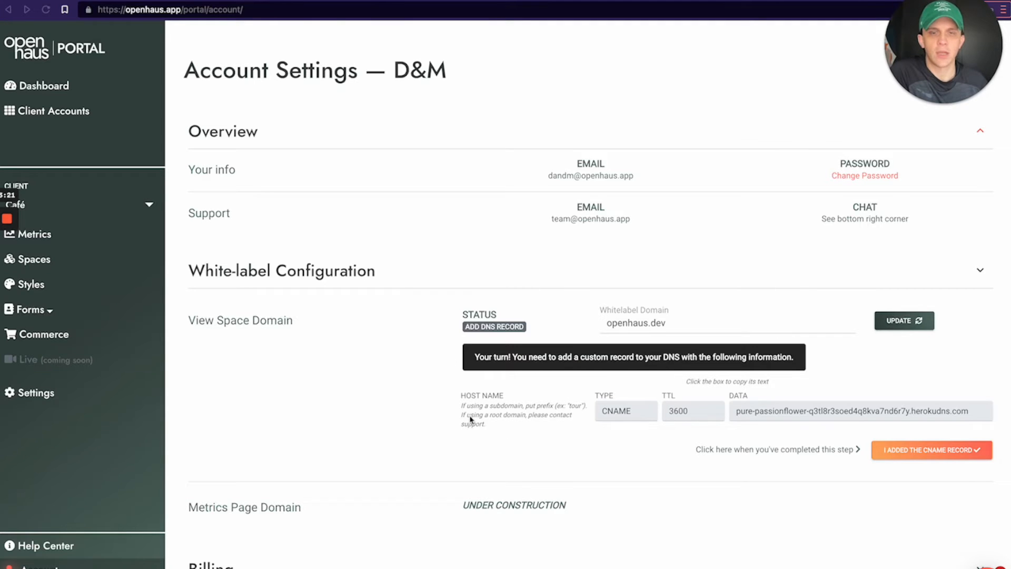
# - Copy the data value of the CNAME record supplied for the View Space Domain
pyautogui.scroll(-1, 475, 416)
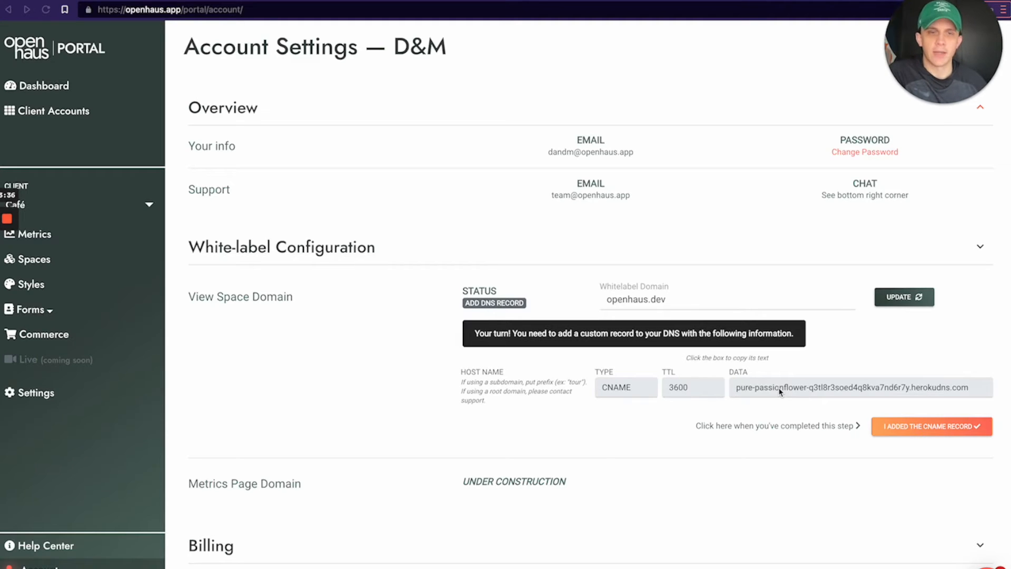
pyautogui.click(810, 388)
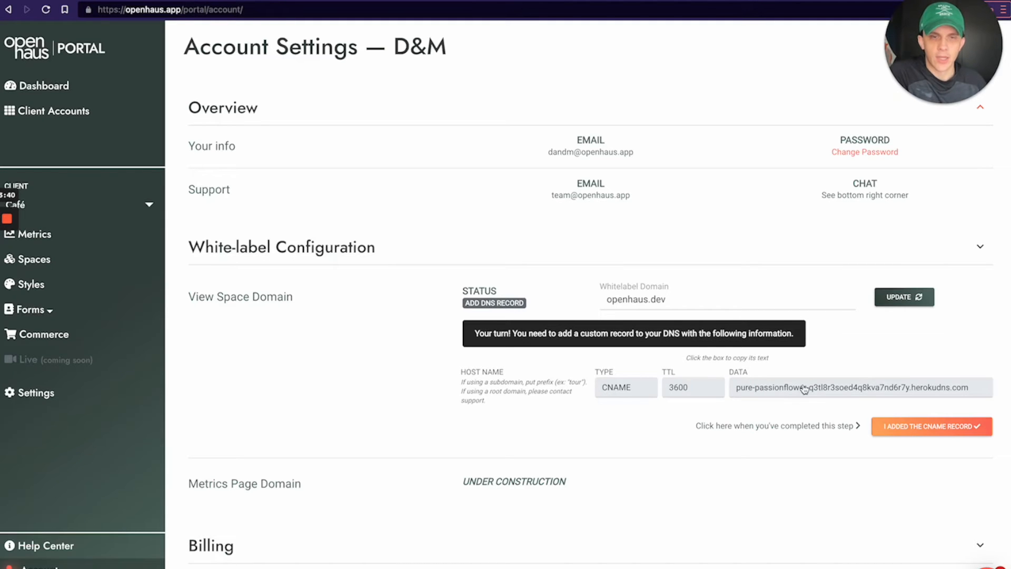
pyautogui.click(802, 390)
pyautogui.press('super+c')
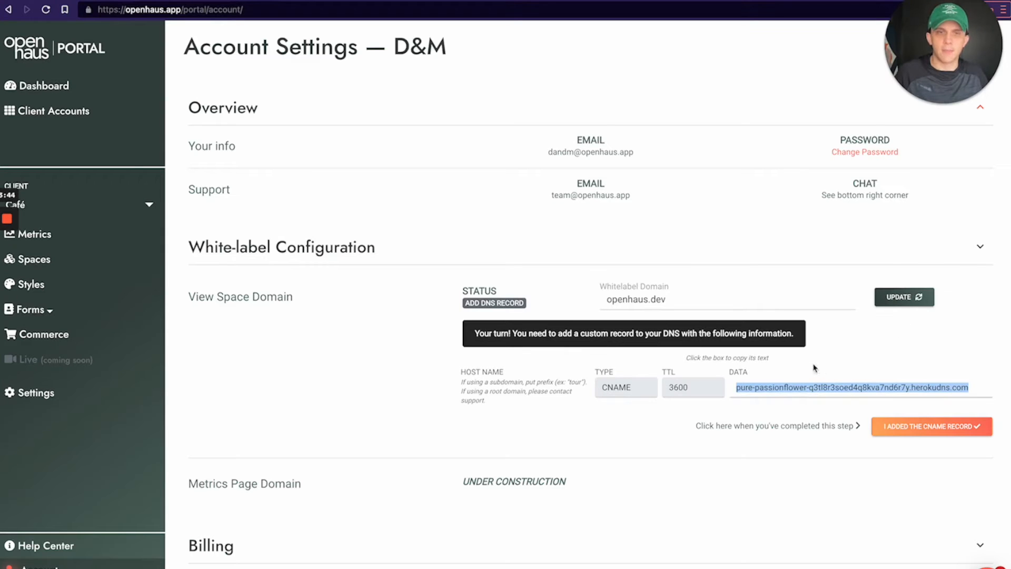
pyautogui.click(808, 388)
pyautogui.click(807, 388)
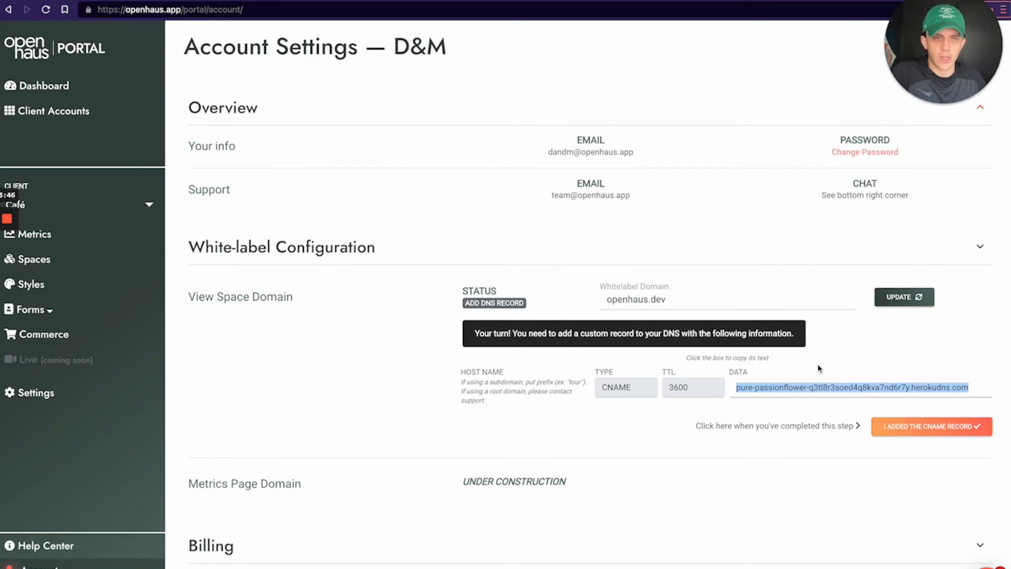
# - Switch to Google Domains, enlarge the page to 110%, and open the DNS settings of openhaus.dev
pyautogui.hotkey('ctrl', 'Right')
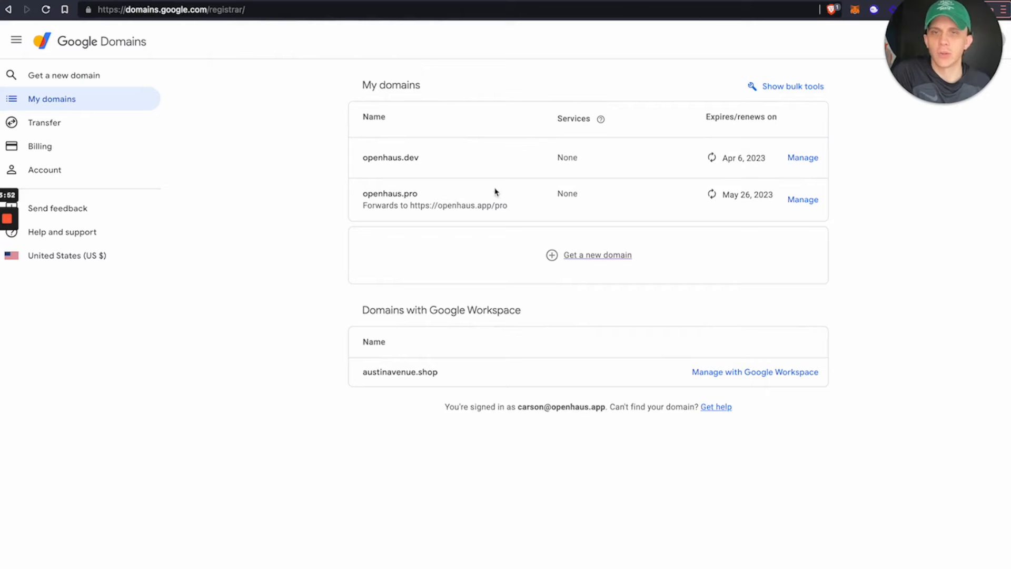
pyautogui.press('super+plus')
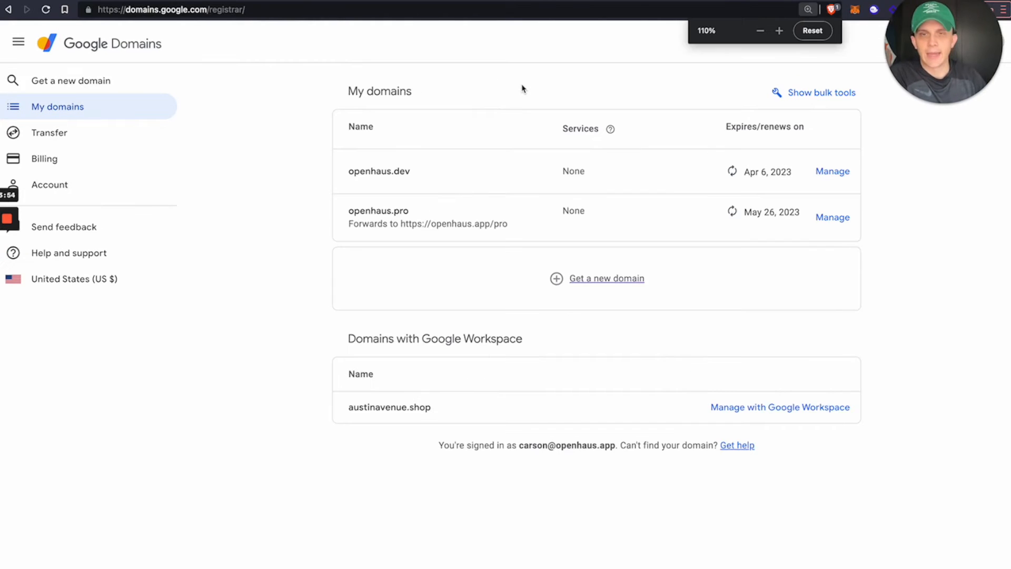
pyautogui.click(401, 172)
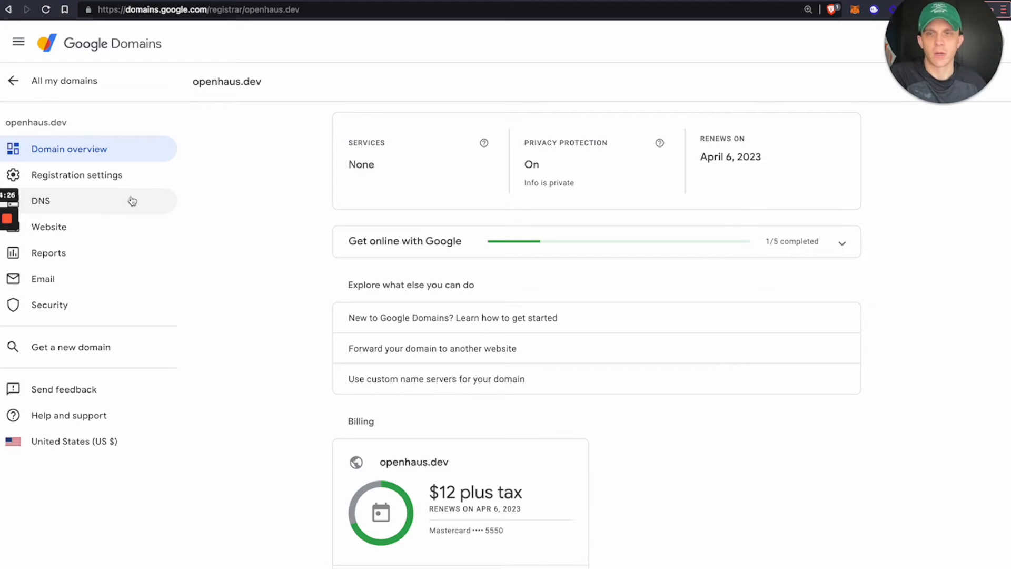
pyautogui.click(112, 200)
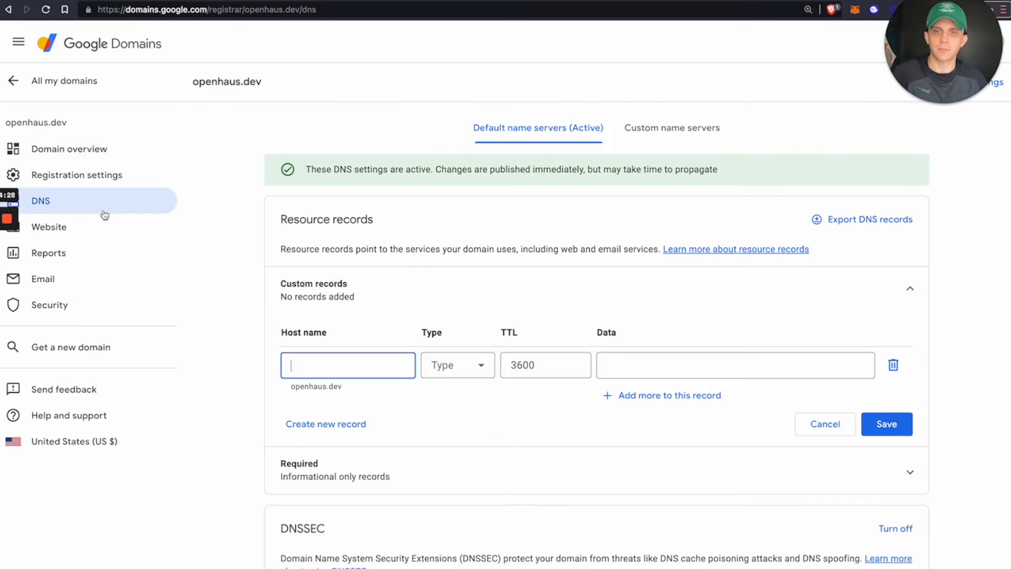
# - Fill in a custom DNS record for openhaus.dev with host name www and type CNAME
pyautogui.write('www')
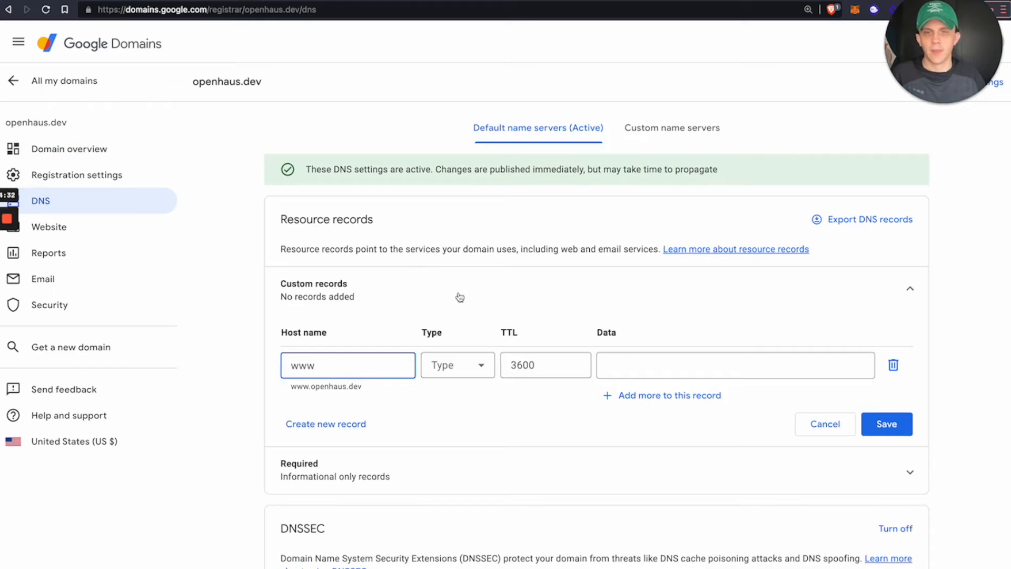
pyautogui.click(474, 365)
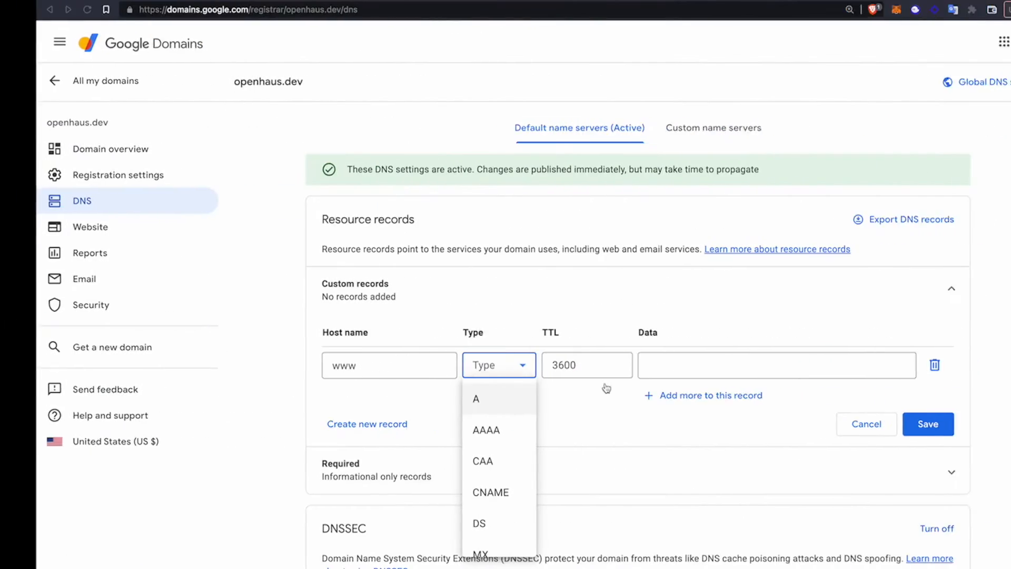
pyautogui.click(497, 492)
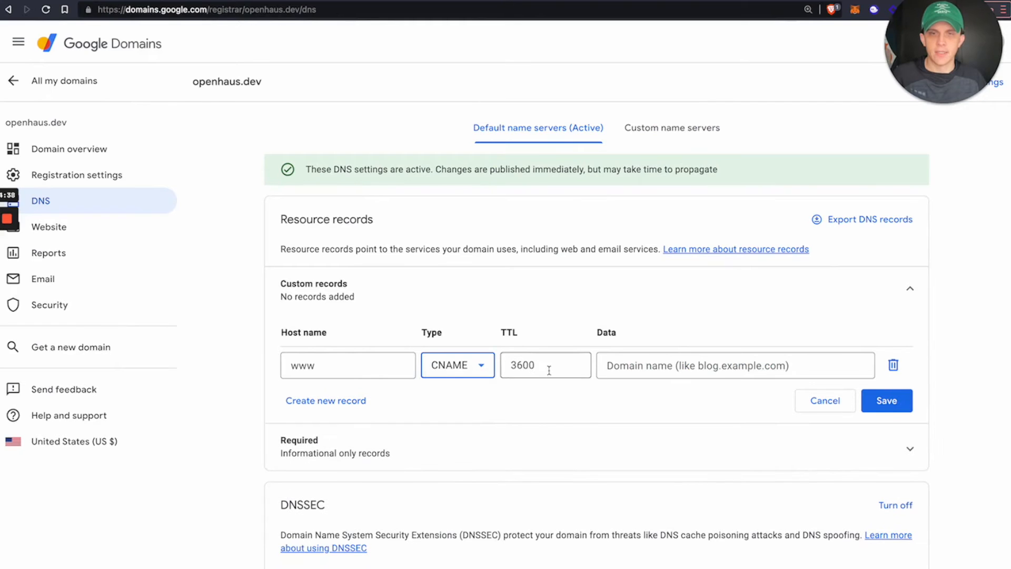
# - Copy the Openhaus portal's target pure-passionflower-q3tl8r3soed4q8kva7nd6r7y.herokudns.com, paste it as the www CNAME record's data, and save the record
pyautogui.click(658, 364)
pyautogui.hotkey('ctrl', 'Left')
pyautogui.click(785, 392)
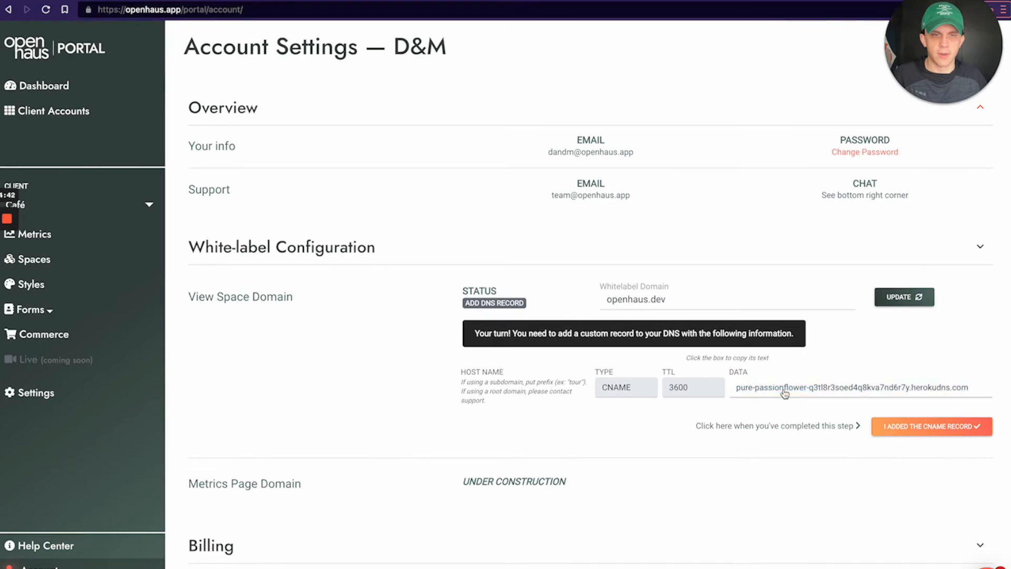
pyautogui.hotkey('ctrl', 'Right')
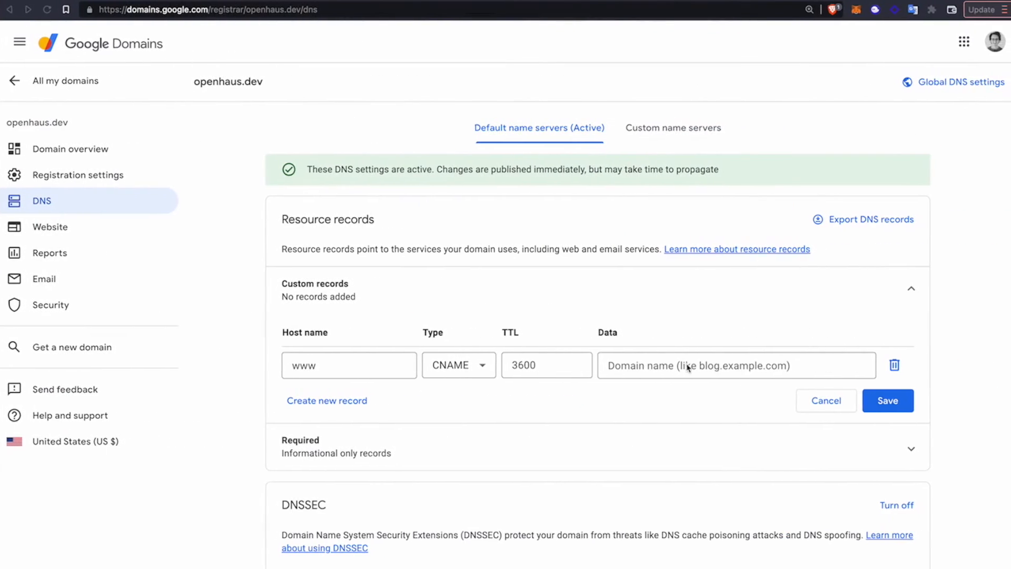
pyautogui.click(692, 373)
pyautogui.press('super+v')
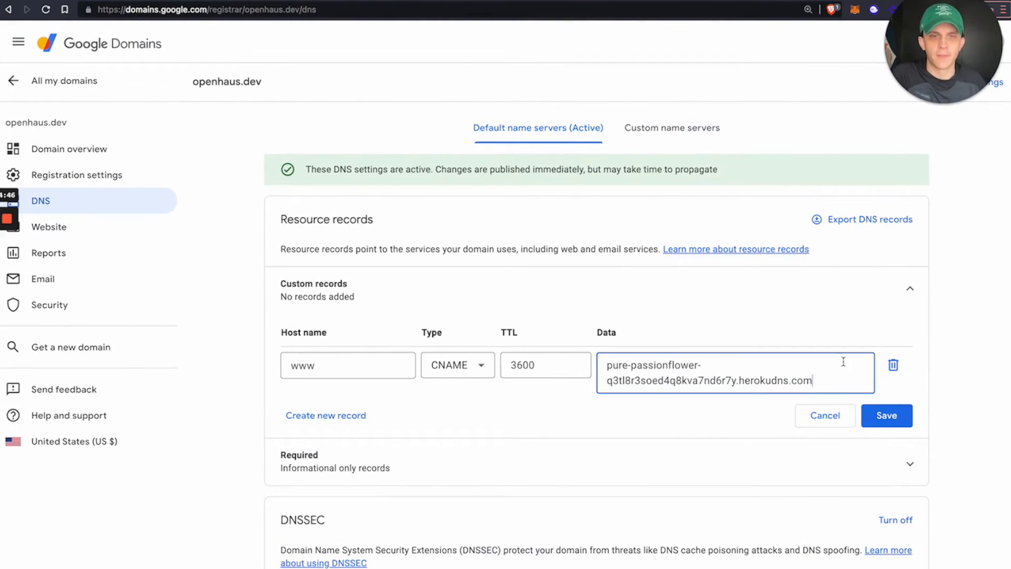
pyautogui.click(884, 420)
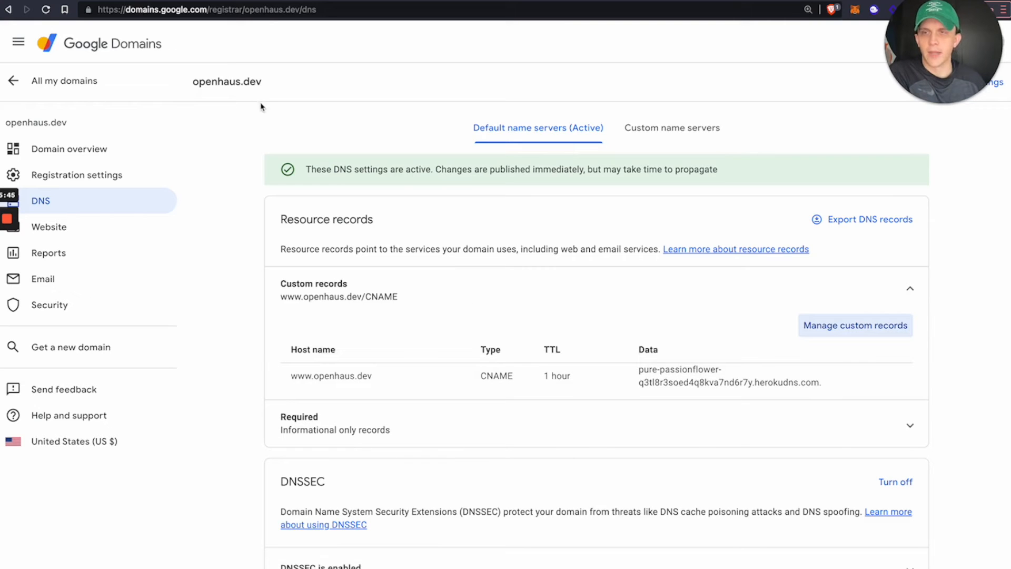
# - Open web forwarding setup for openhaus.dev and remove the www subdomain from the addresses to forward from
pyautogui.click(67, 230)
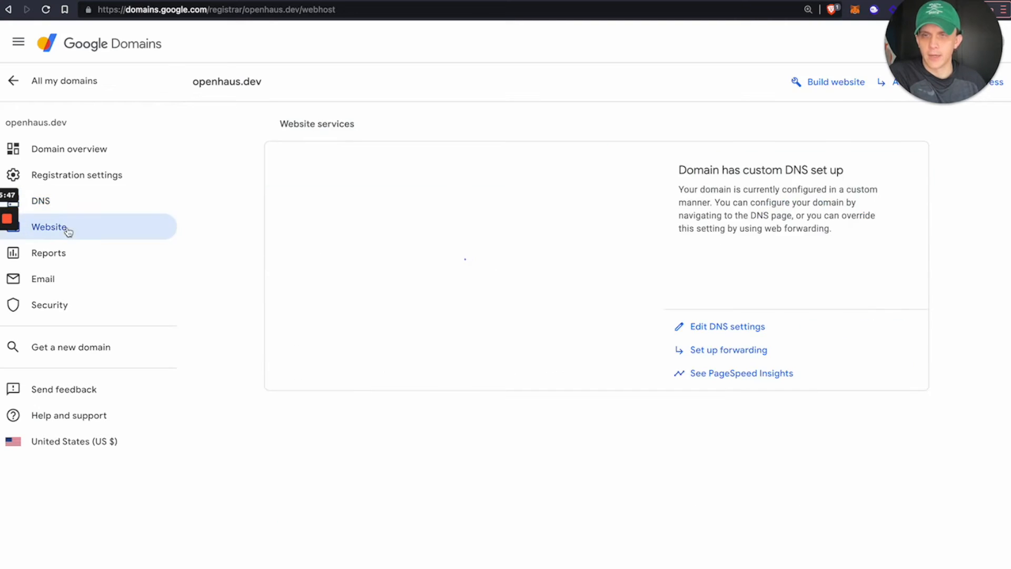
pyautogui.click(740, 350)
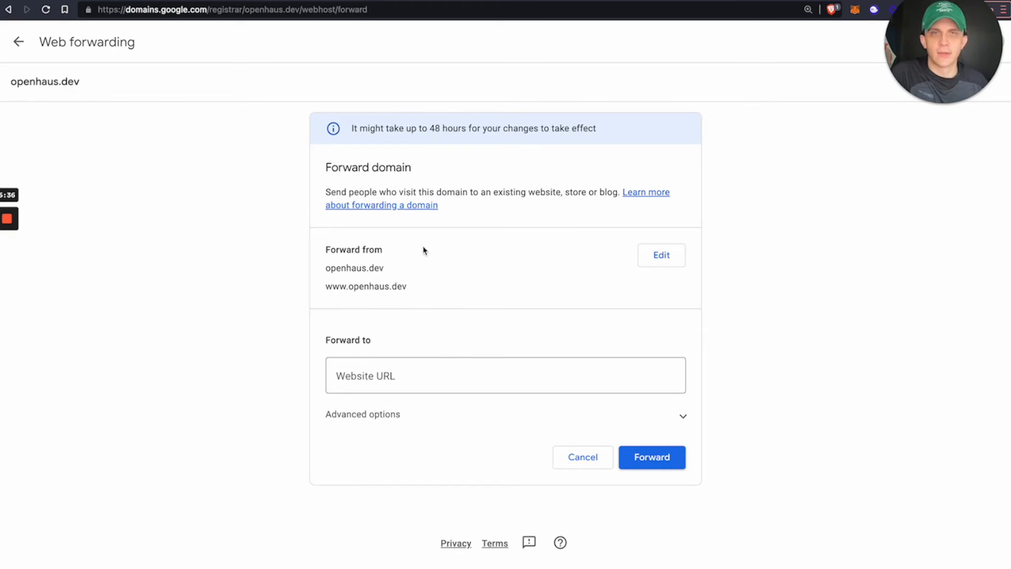
pyautogui.click(672, 261)
pyautogui.click(669, 380)
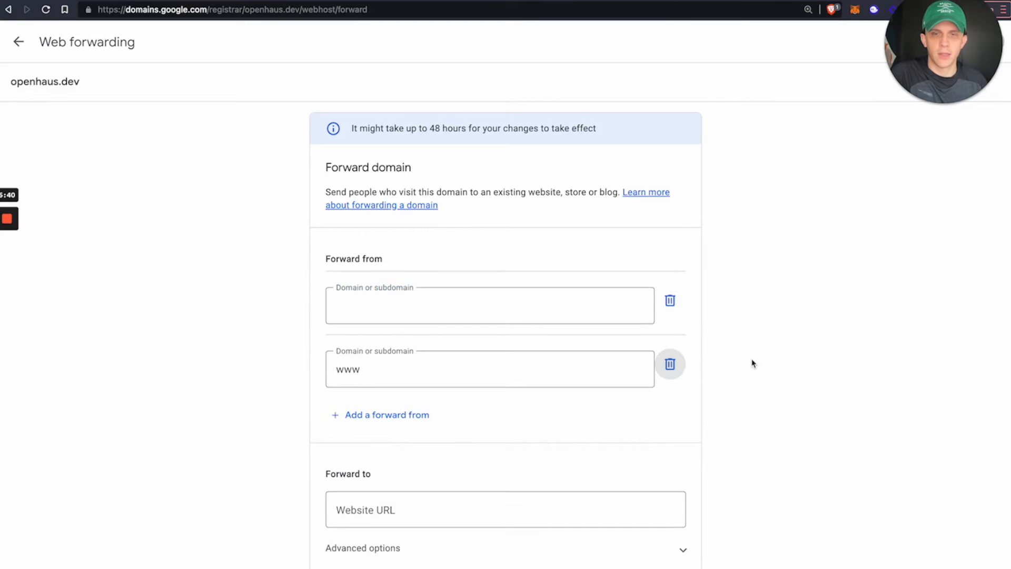
pyautogui.click(675, 369)
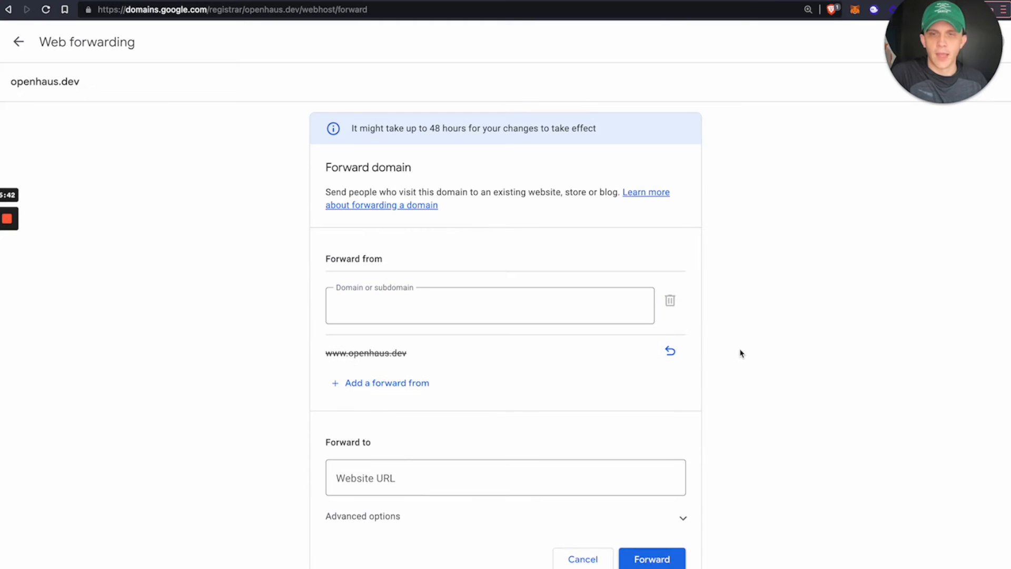
pyautogui.click(400, 303)
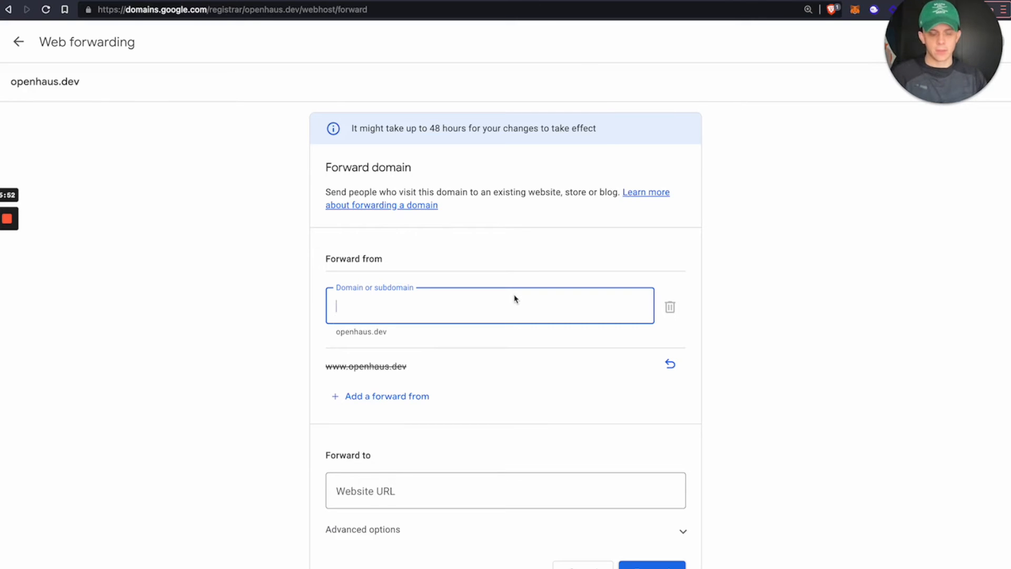
pyautogui.write('open')
pyautogui.press('BackSpace')
pyautogui.press('BackSpace')
pyautogui.press('BackSpace')
pyautogui.press('BackSpace')
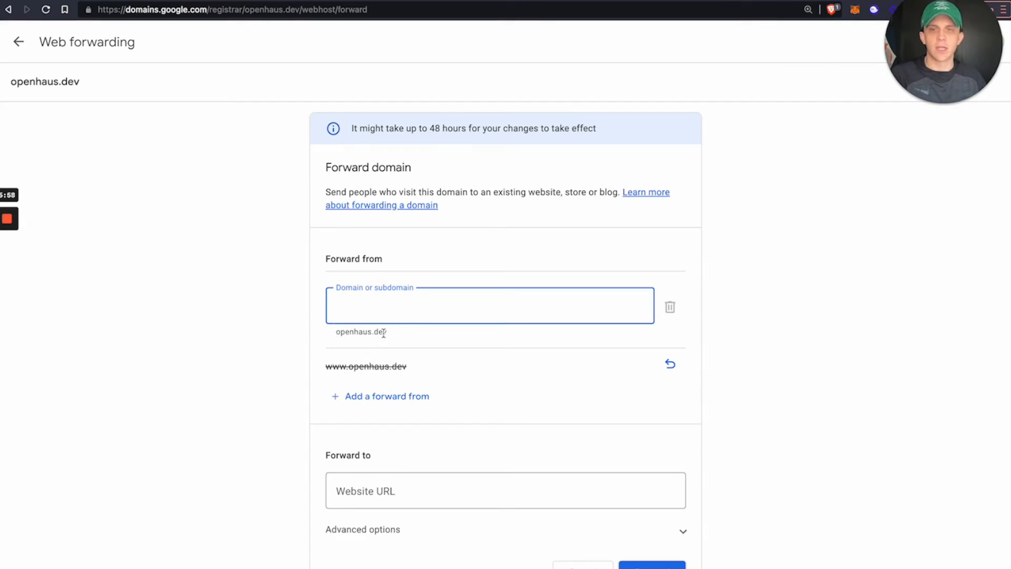
pyautogui.click(269, 324)
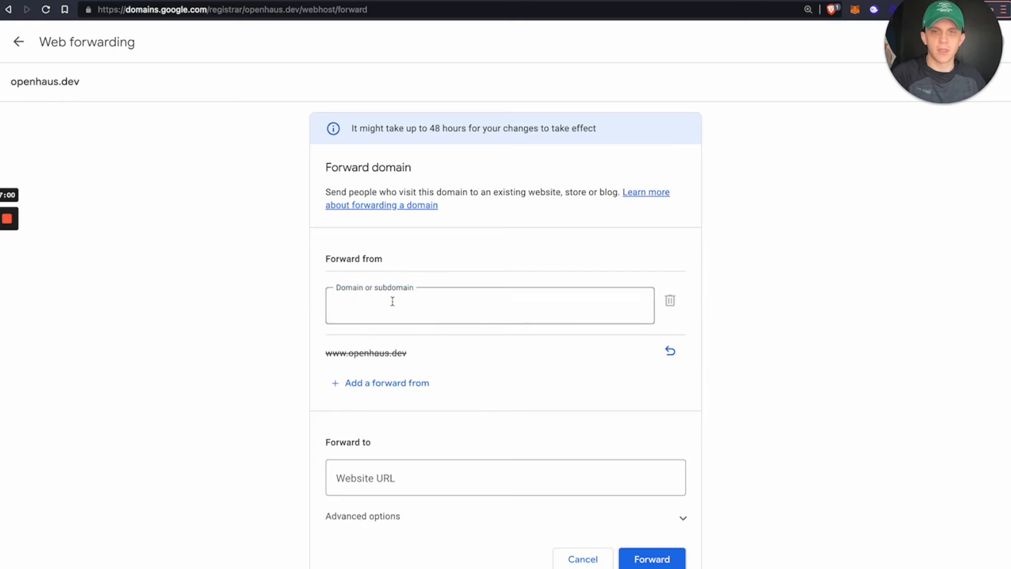
pyautogui.click(446, 477)
pyautogui.write('www.openhaus.dev')
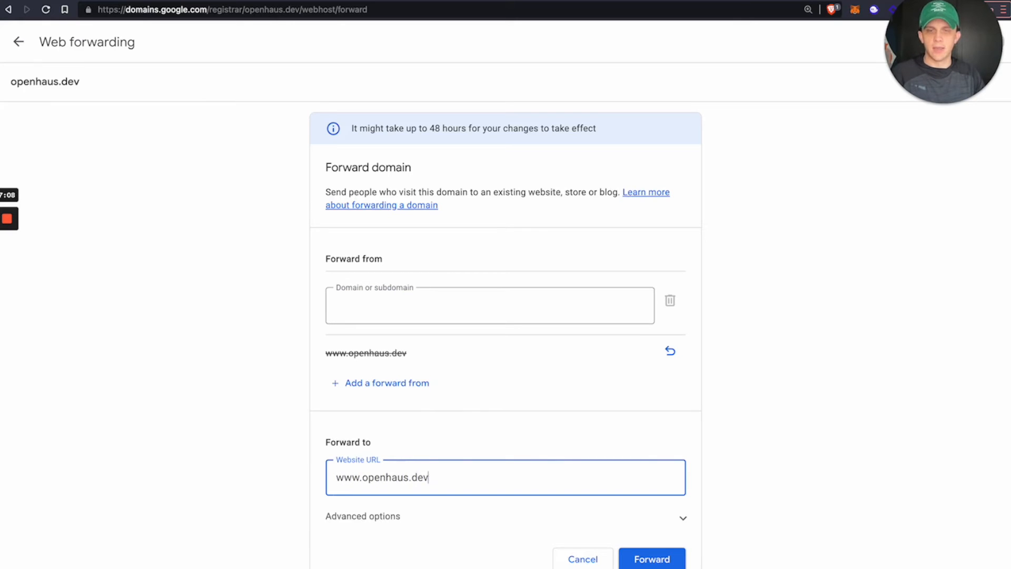
pyautogui.click(158, 252)
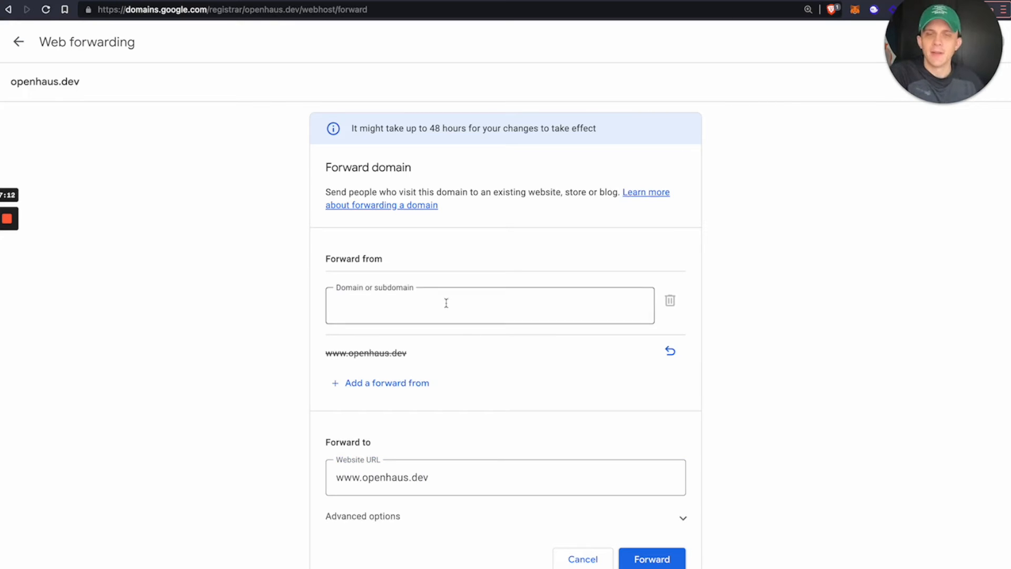
pyautogui.click(400, 301)
pyautogui.scroll(-3, 369, 297)
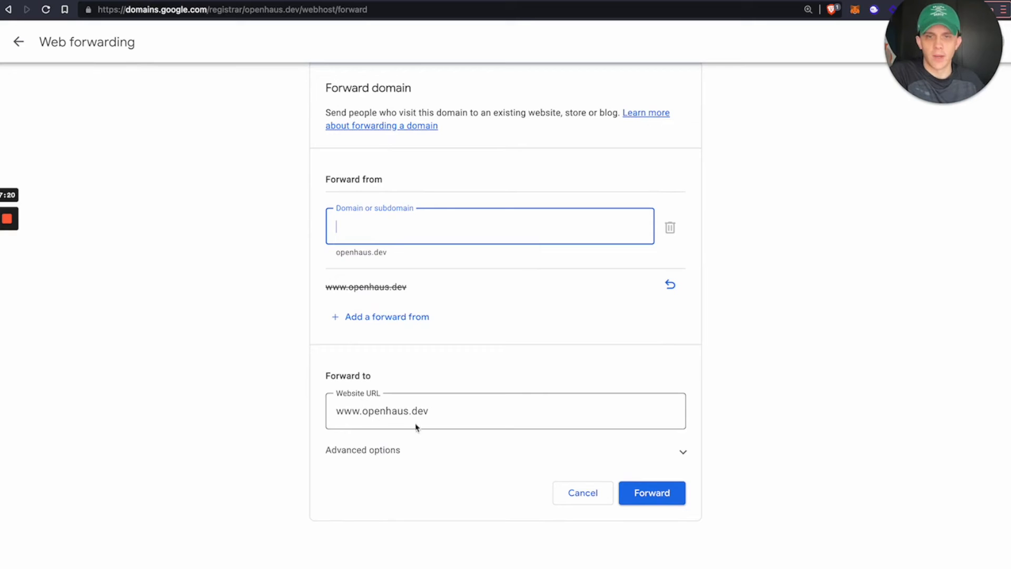
# - Expand the advanced forwarding options for openhaus.dev and set the redirect type to Permanent redirect (301)
pyautogui.scroll(-1, 349, 423)
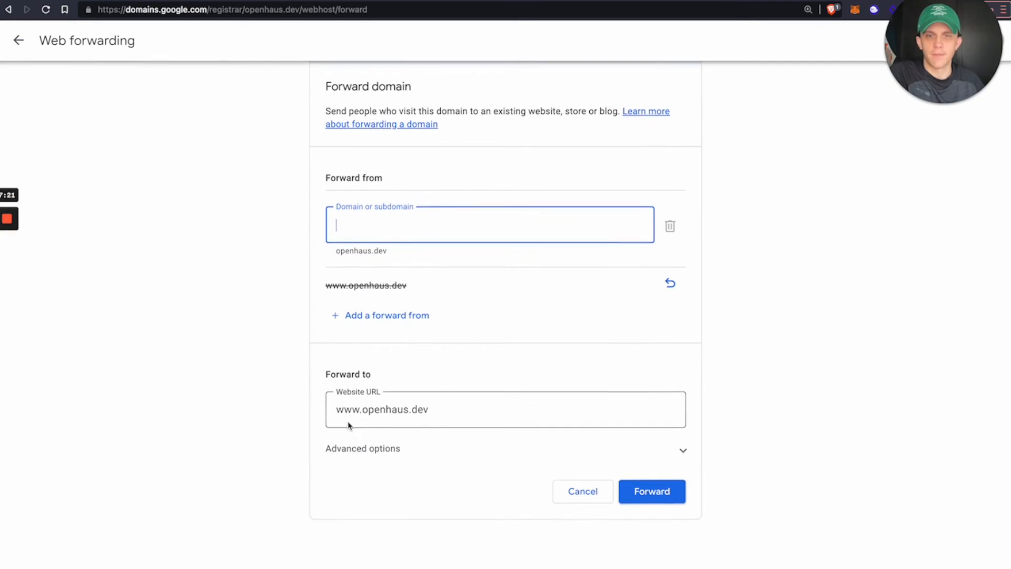
pyautogui.click(365, 451)
pyautogui.scroll(-5, 316, 424)
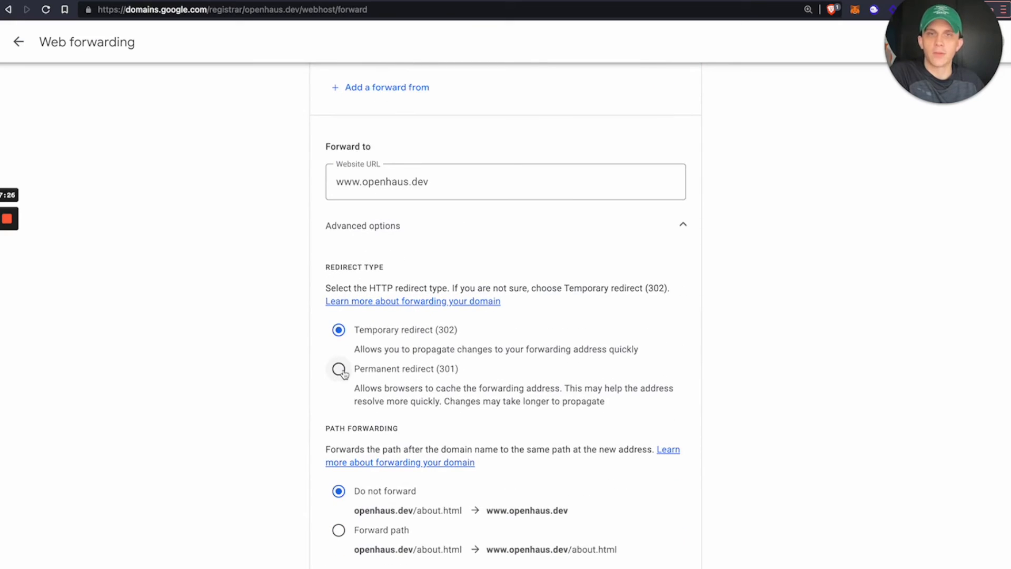
pyautogui.click(338, 370)
pyautogui.scroll(-1, 318, 378)
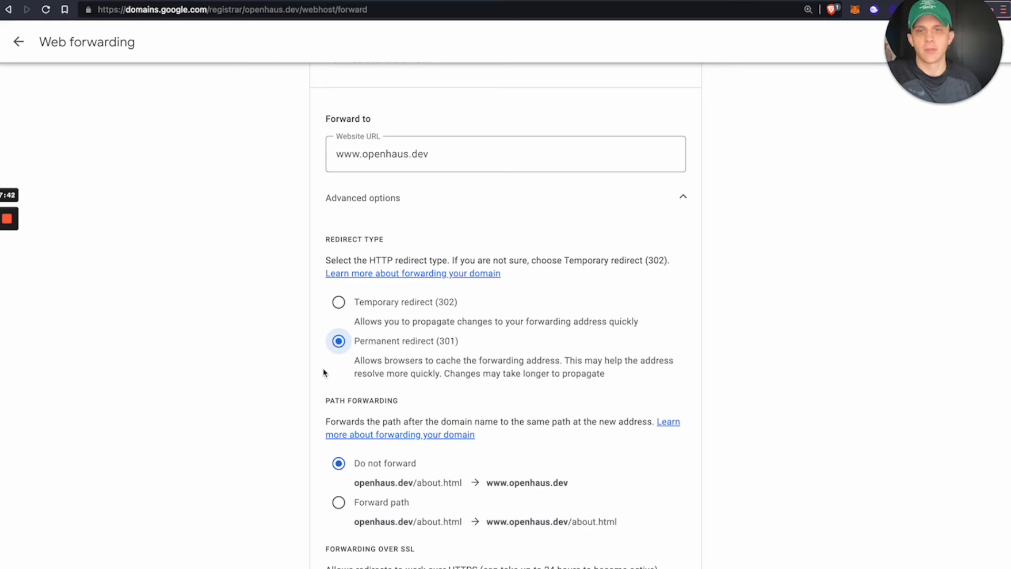
pyautogui.scroll(-1, 332, 367)
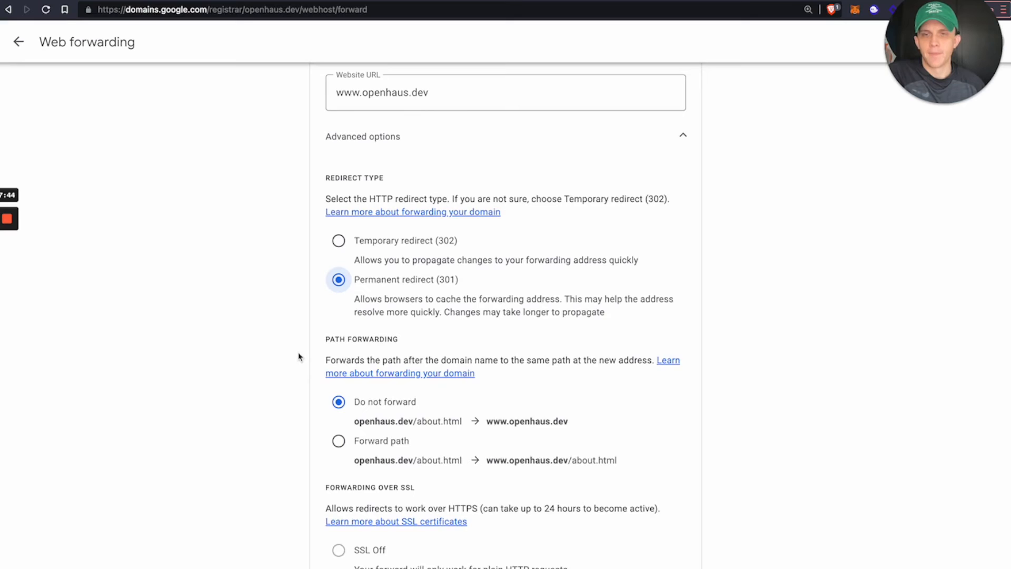
pyautogui.scroll(-1, 299, 355)
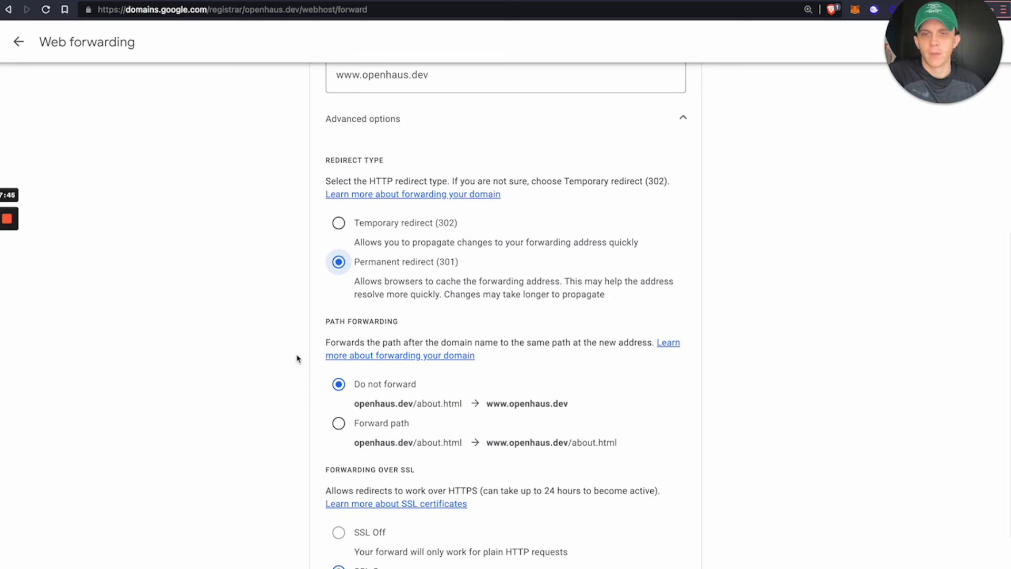
pyautogui.click(338, 424)
pyautogui.scroll(-1, 324, 411)
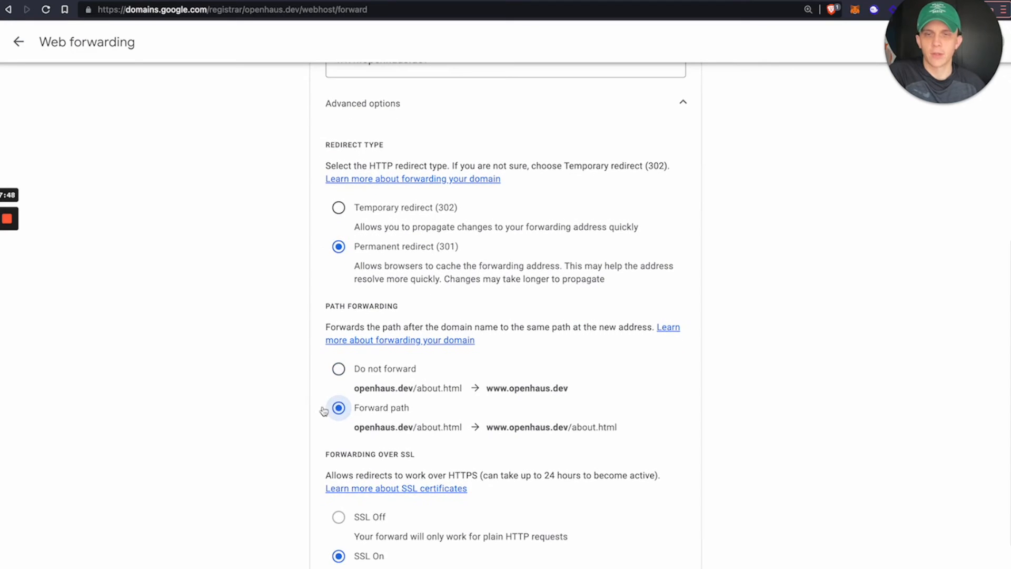
# - Review the redirect, path and SSL settings, keep SSL On, and submit the domain forwarding
pyautogui.scroll(-3, 349, 392)
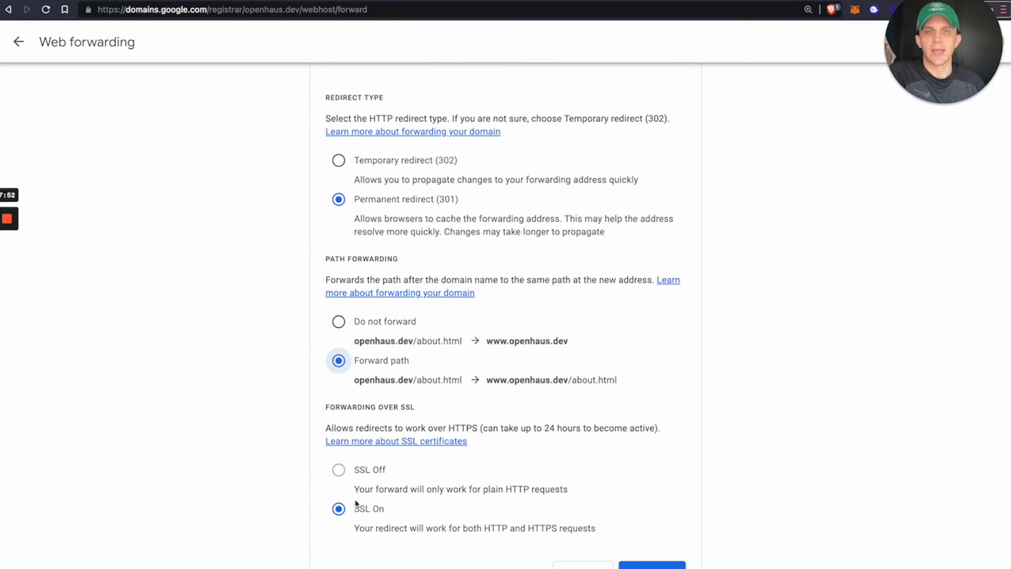
pyautogui.scroll(1, 348, 414)
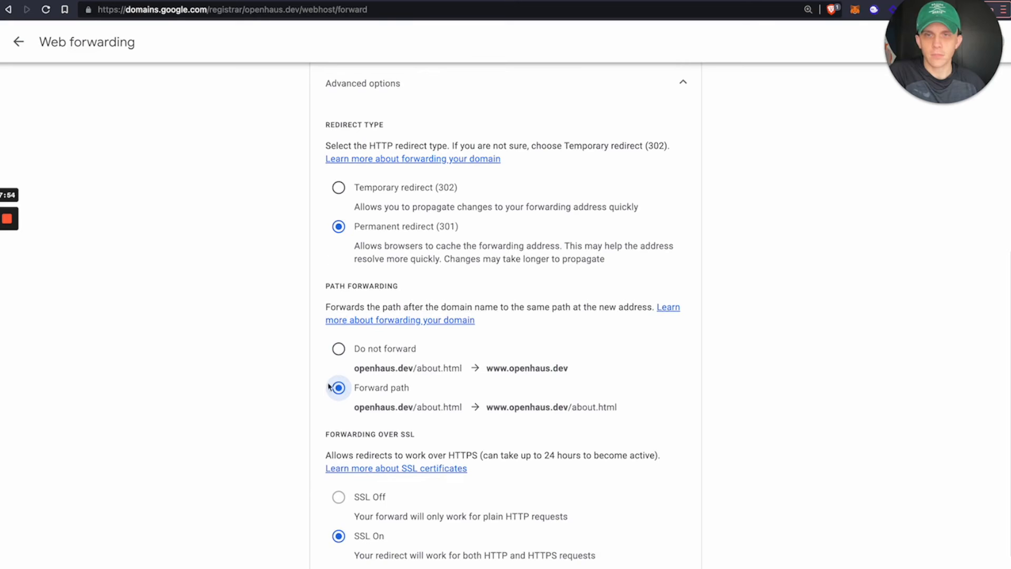
pyautogui.scroll(3, 390, 95)
pyautogui.scroll(-4, 361, 112)
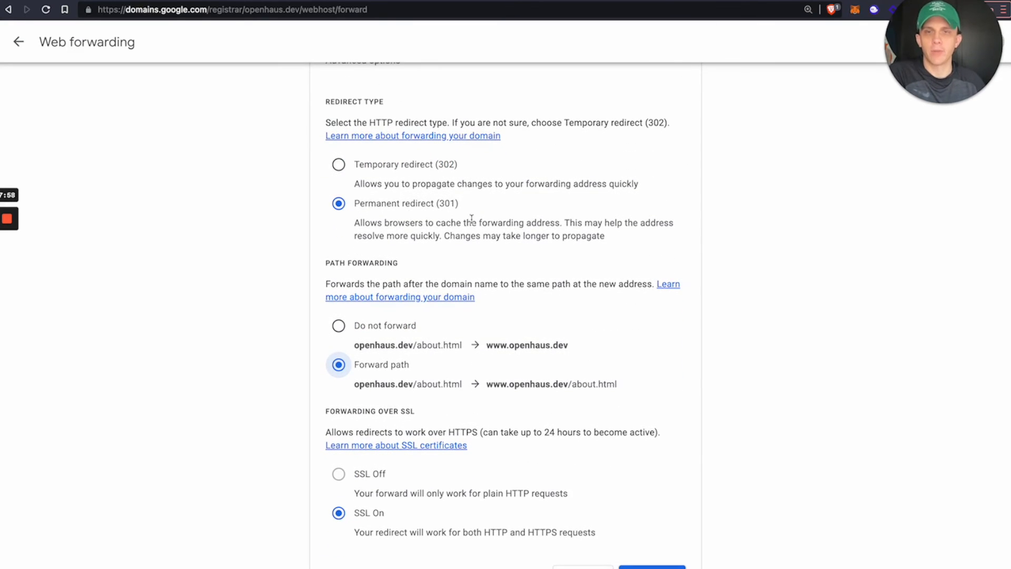
pyautogui.scroll(-2, 427, 314)
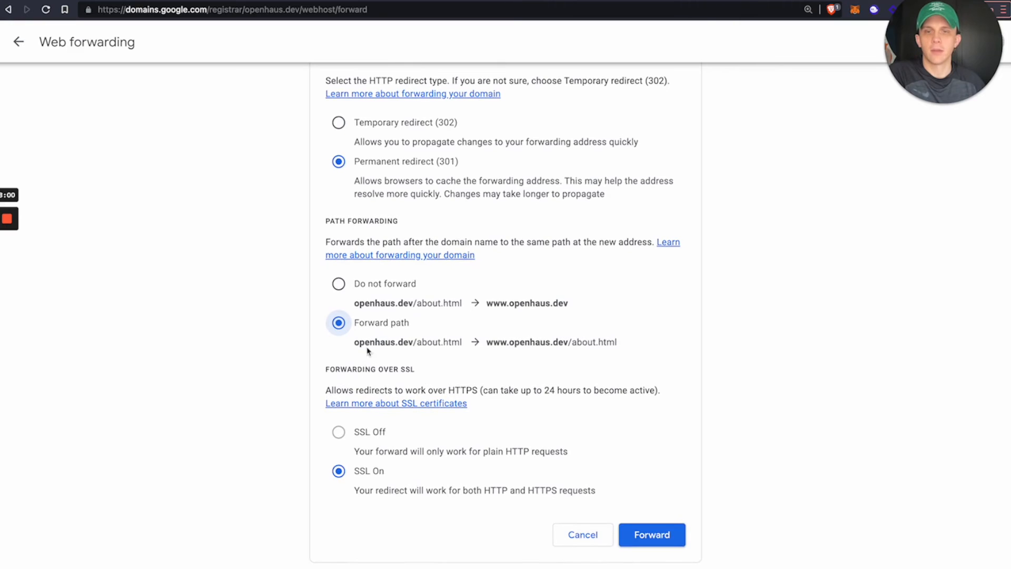
pyautogui.scroll(-1, 458, 334)
pyautogui.scroll(-1, 458, 334)
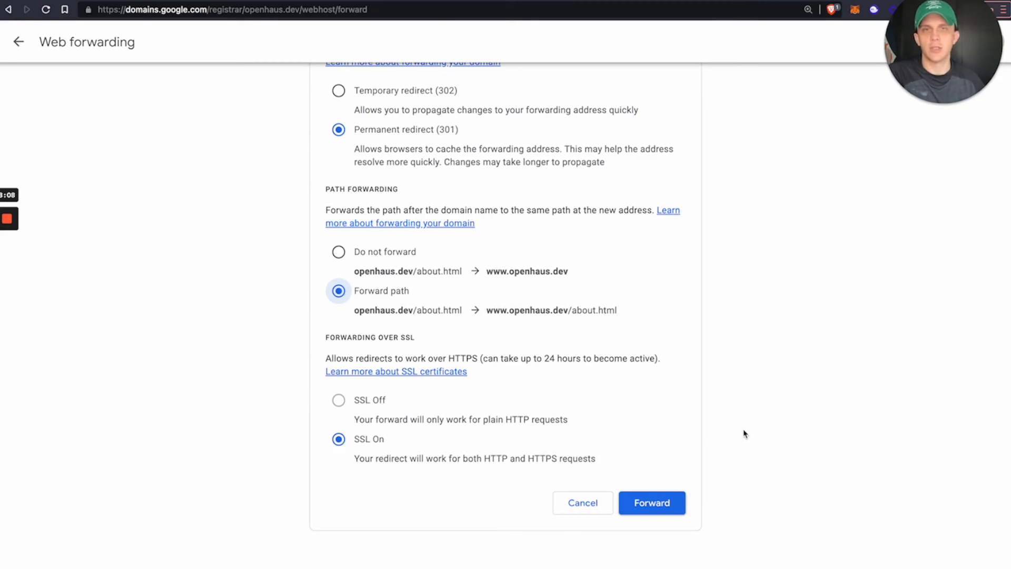
pyautogui.scroll(1, 676, 505)
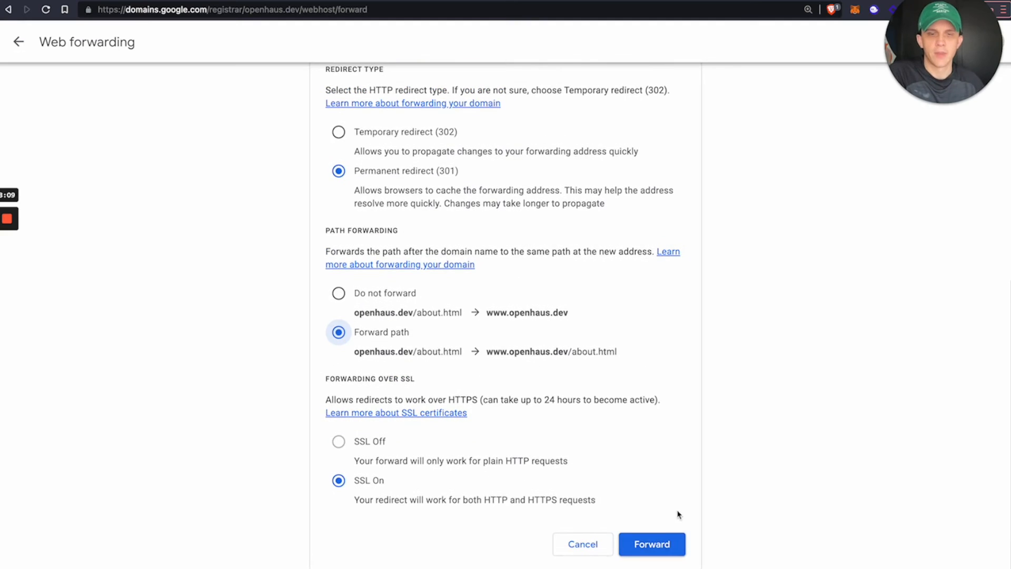
pyautogui.click(661, 539)
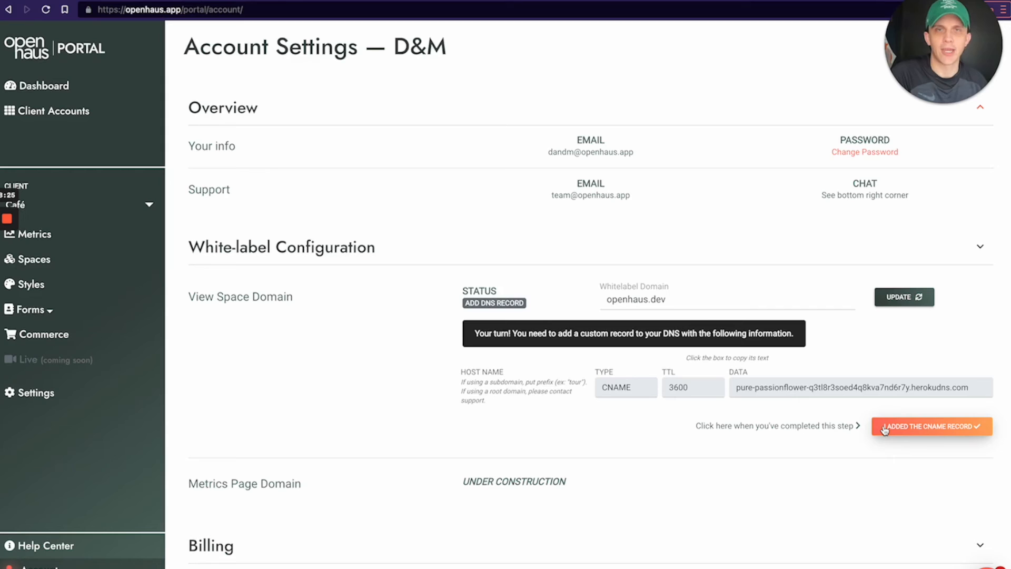
# - Switch to the Openhaus portal's account settings and confirm that the CNAME record for openhaus.dev has been added
pyautogui.click(897, 428)
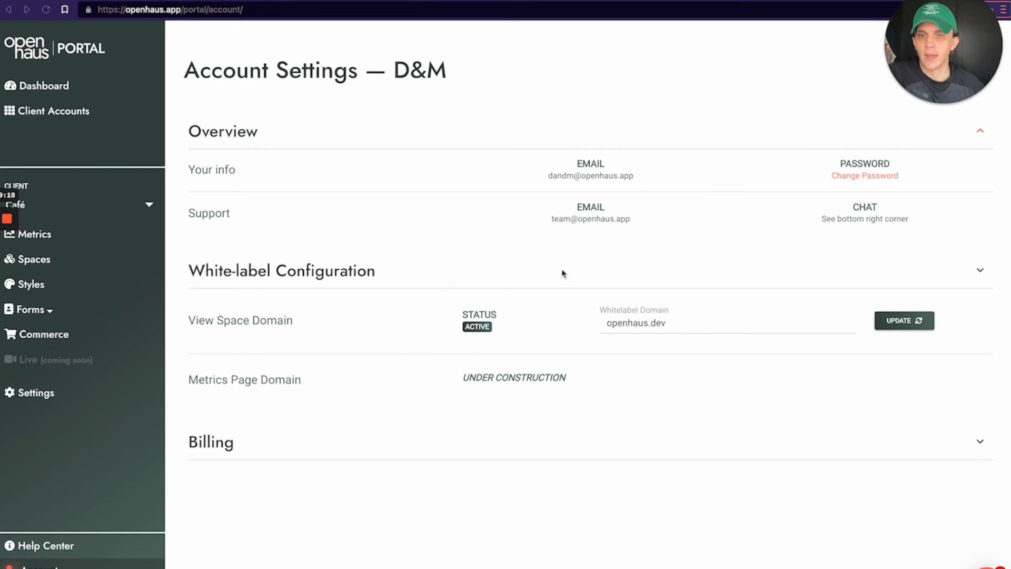
# - Open the Café Booth space from the client's spaces and launch its public view
pyautogui.click(36, 261)
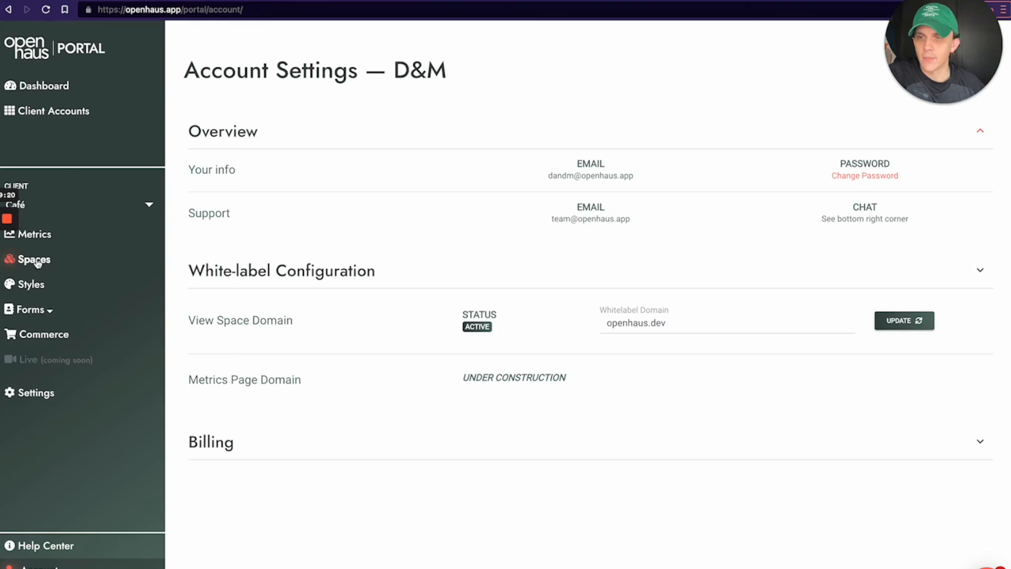
pyautogui.click(315, 185)
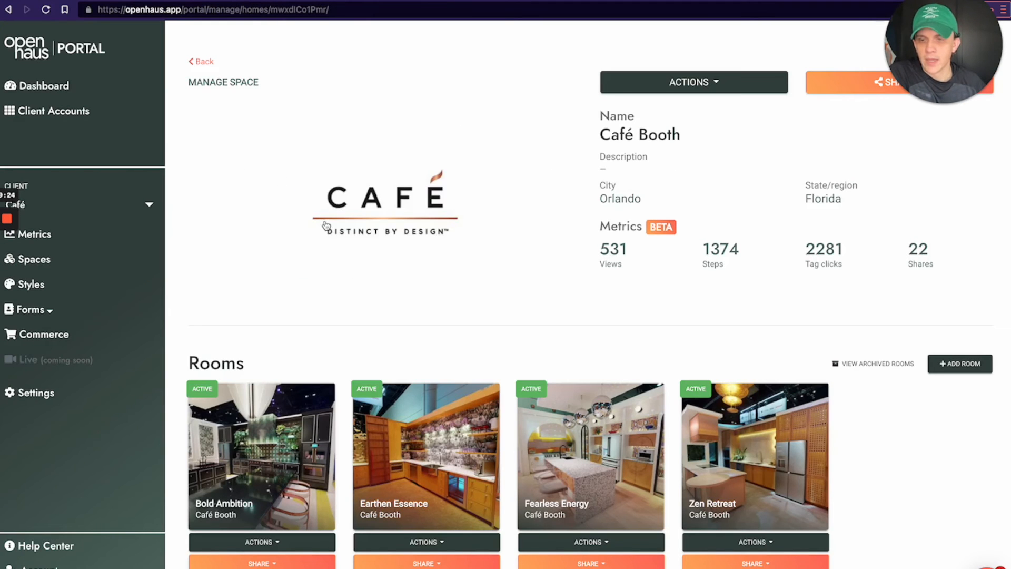
pyautogui.click(422, 205)
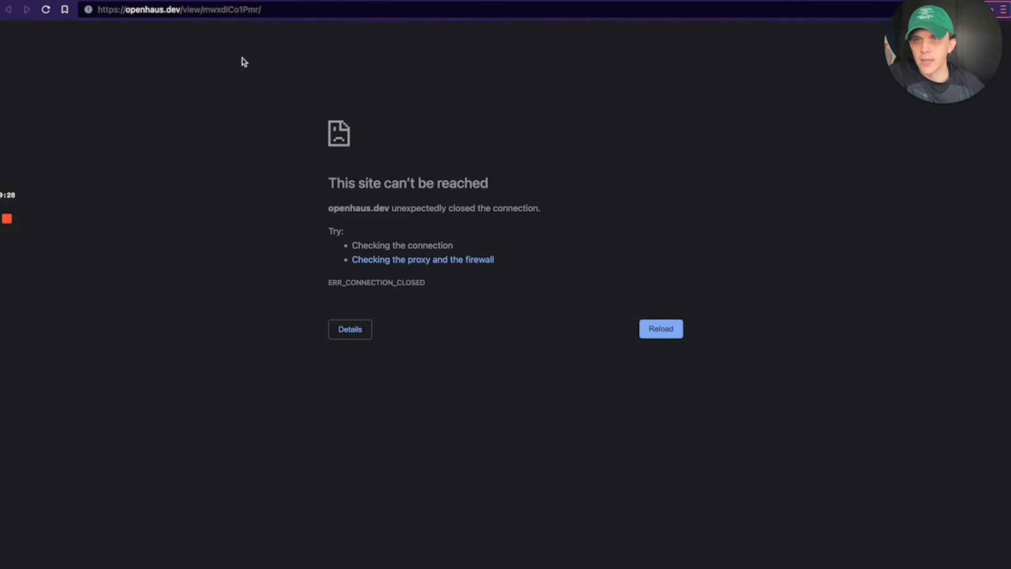
pyautogui.click(138, 11)
pyautogui.click(180, 10)
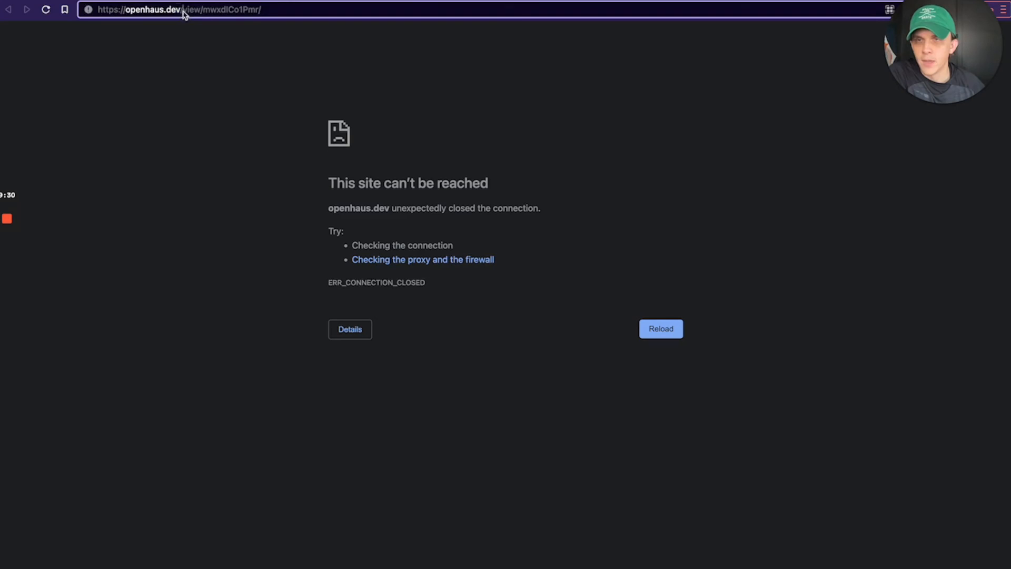
pyautogui.moveTo(180, 11); pyautogui.dragTo(125, 11)
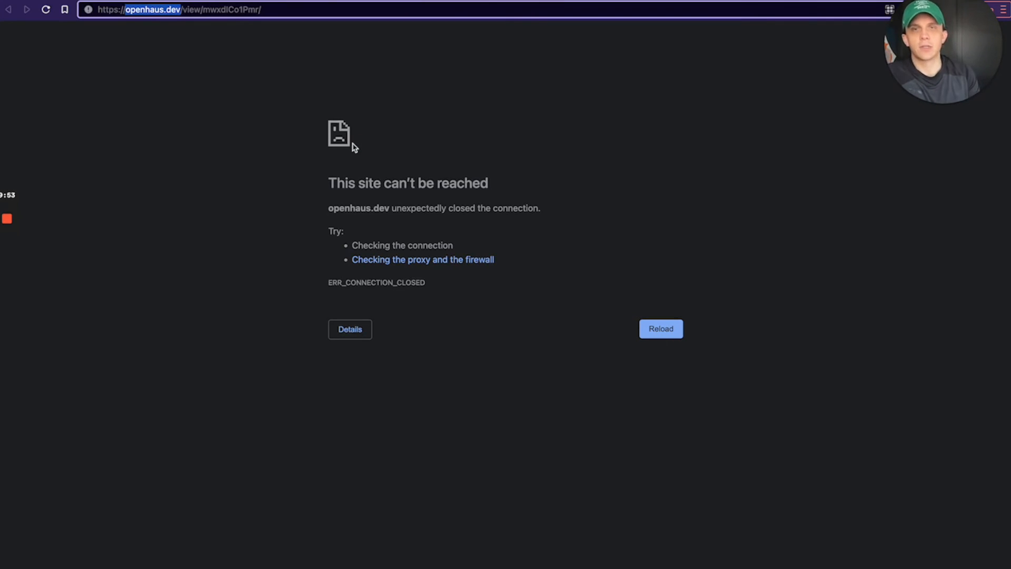
pyautogui.press('Left')
pyautogui.write('www.')
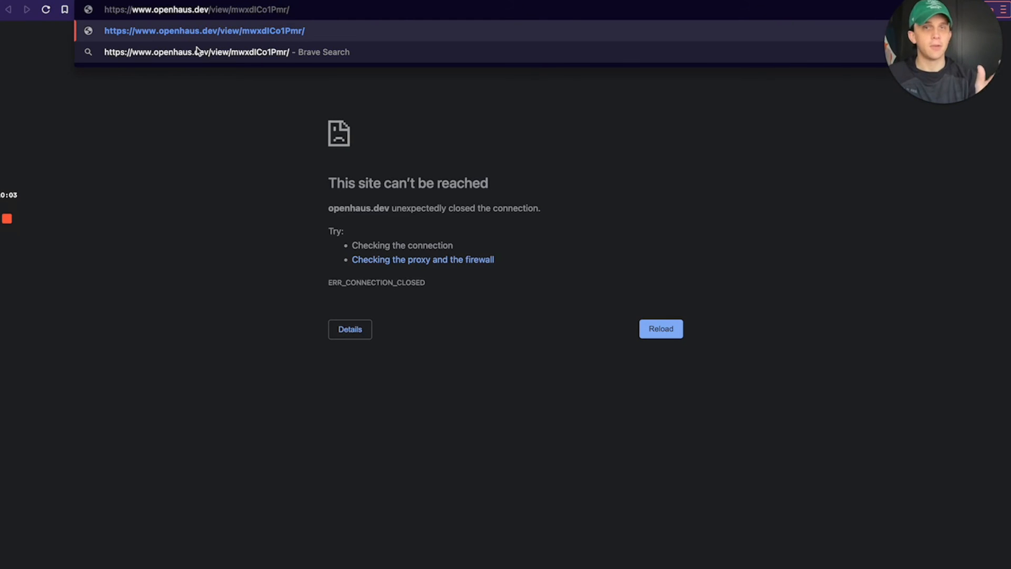
pyautogui.press('Return')
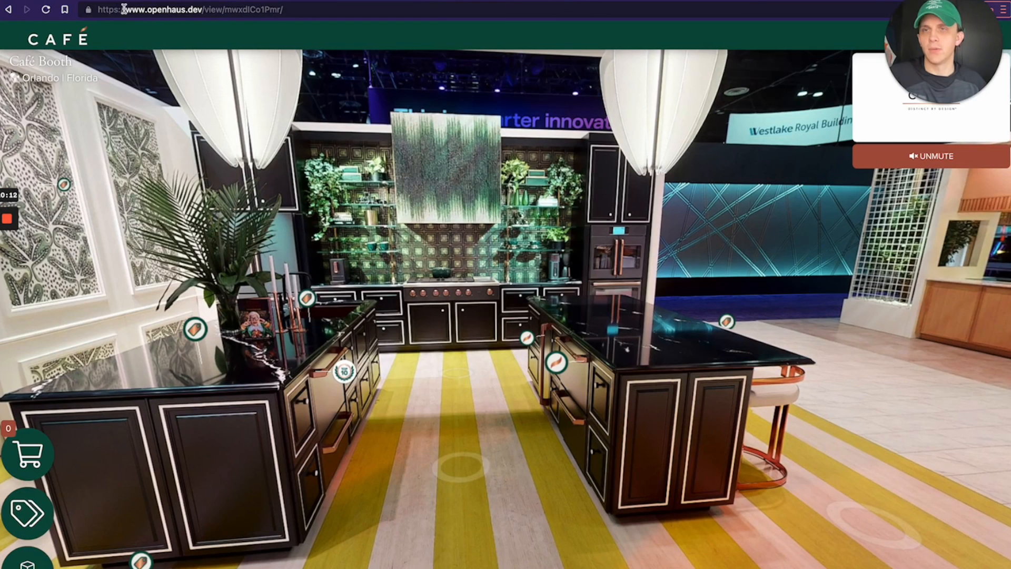
pyautogui.click(125, 9)
pyautogui.moveTo(125, 9); pyautogui.dragTo(201, 10)
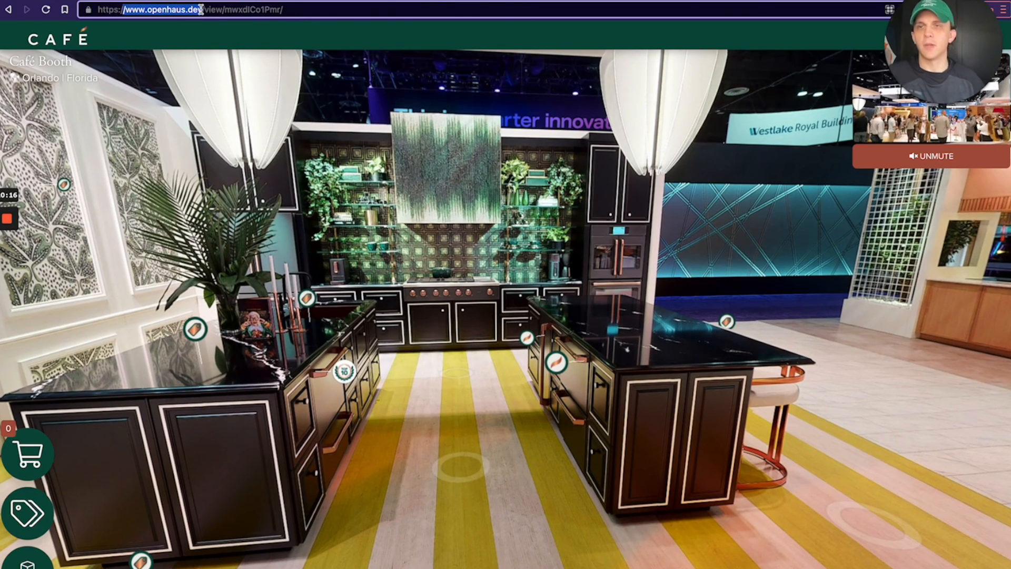
pyautogui.click(228, 42)
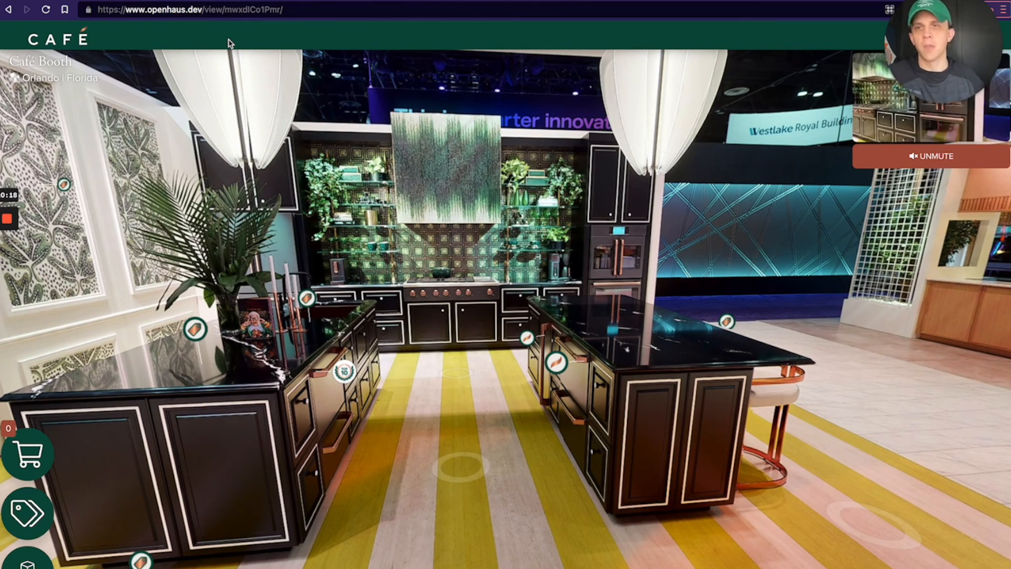
pyautogui.click(145, 9)
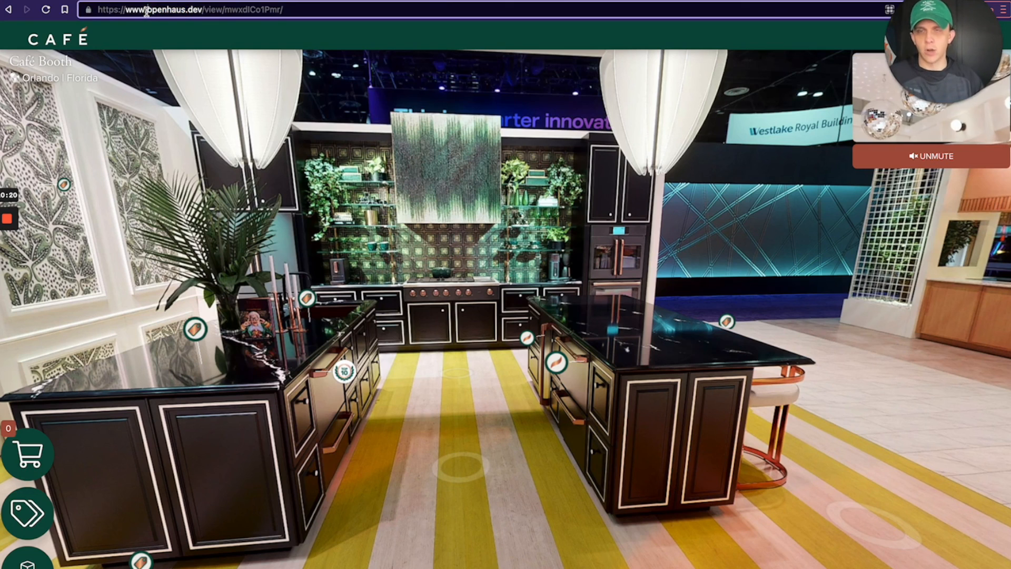
pyautogui.press('BackSpace')
pyautogui.press('BackSpace')
pyautogui.press('BackSpace')
pyautogui.press('BackSpace')
pyautogui.press('Return')
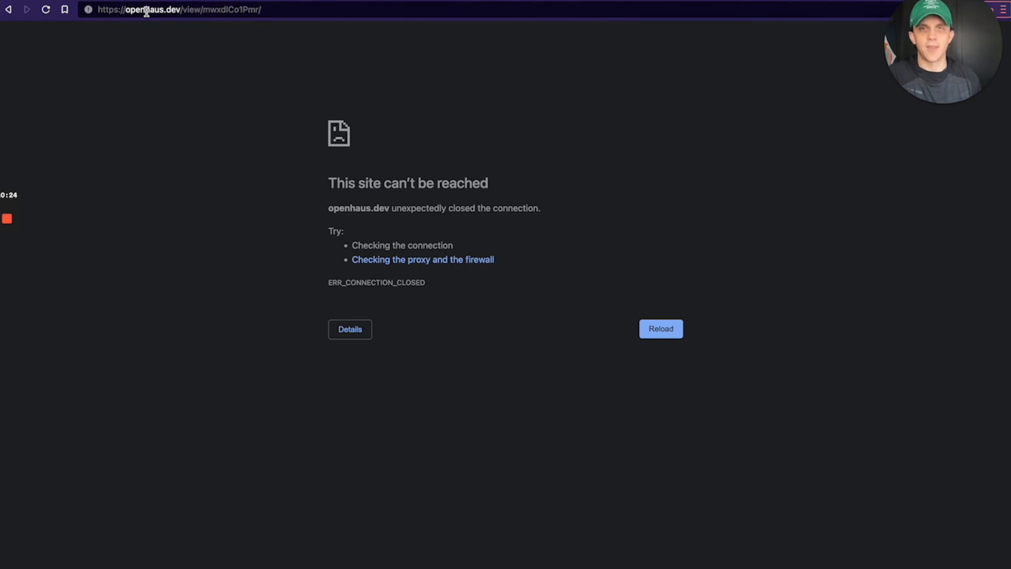
# - In Google Domains, open the openhaus.dev forwarding for editing and examine the propagation-time notice and the forwarding destination
pyautogui.hotkey('ctrl', 'Right')
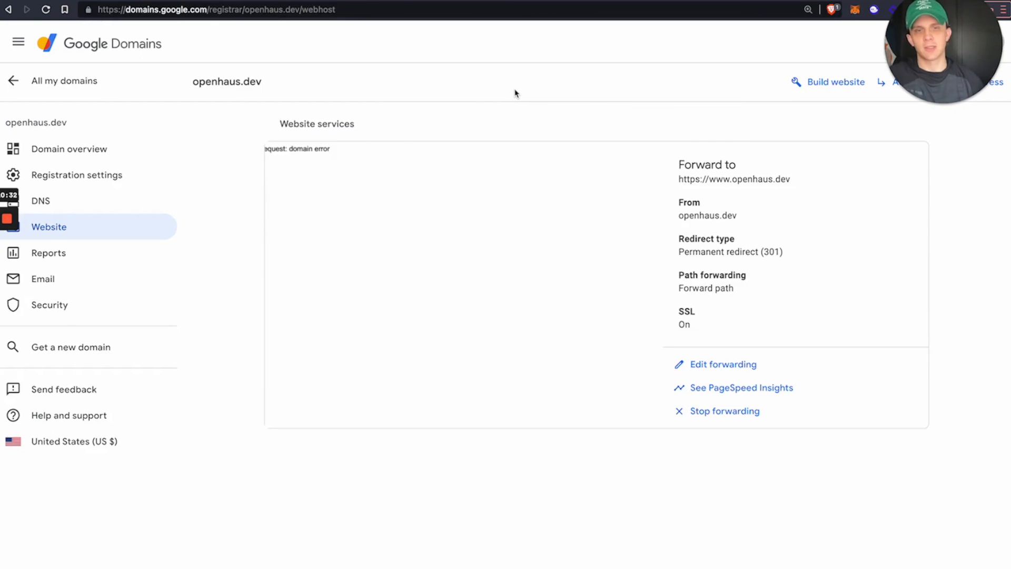
pyautogui.click(712, 364)
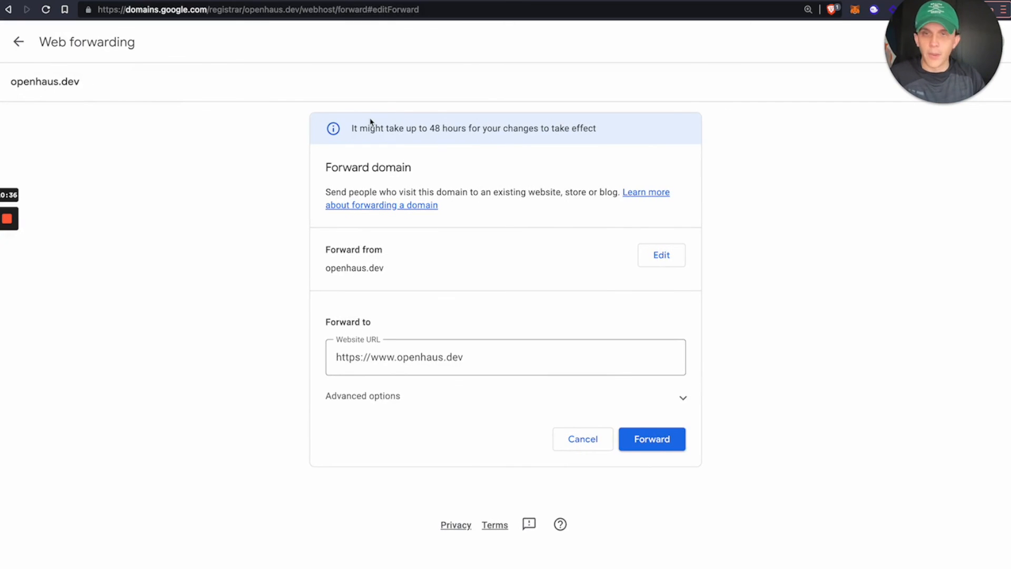
pyautogui.press('super+equal')
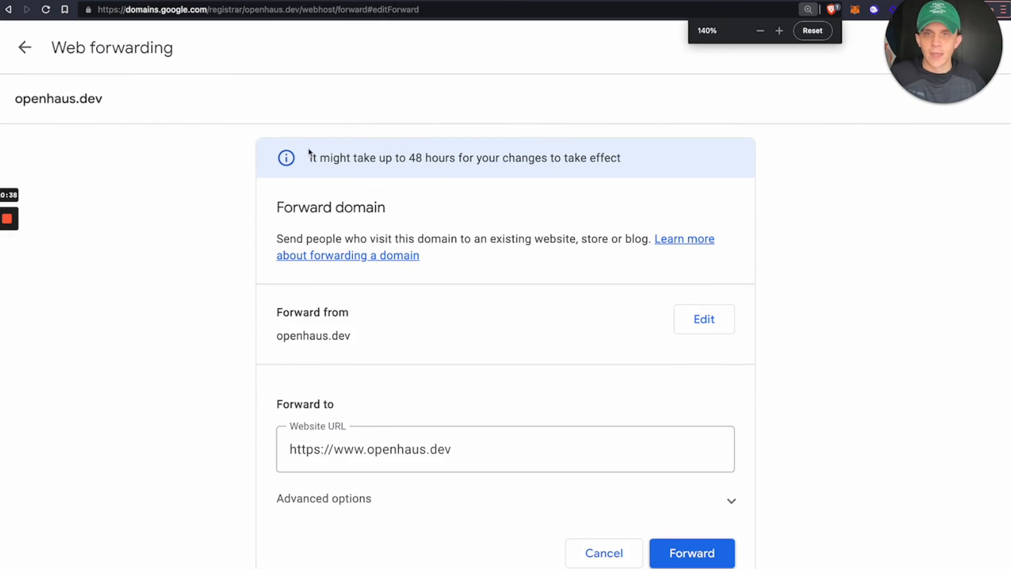
pyautogui.moveTo(310, 158); pyautogui.dragTo(531, 174)
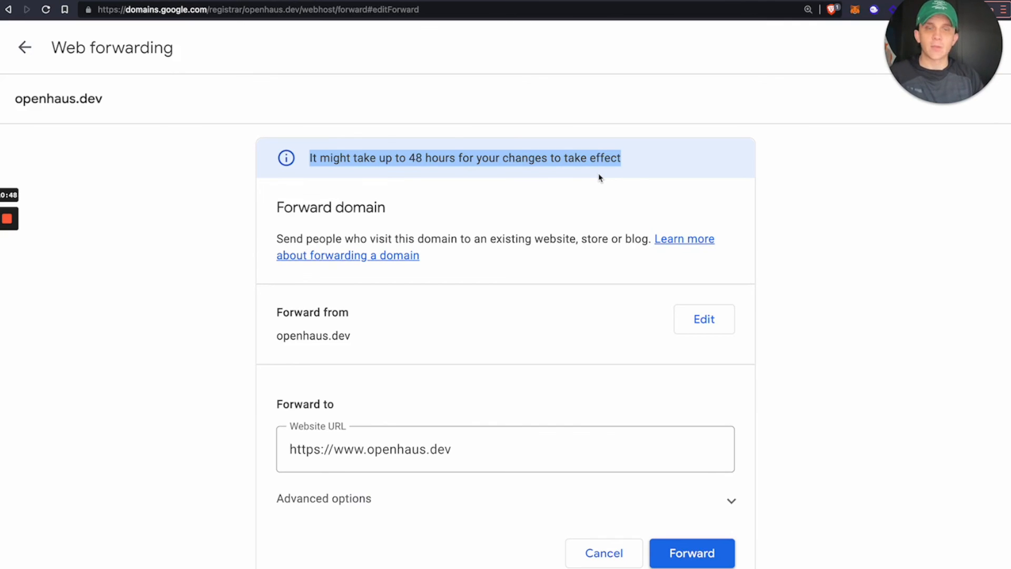
pyautogui.hotkey('ctrl', '-')
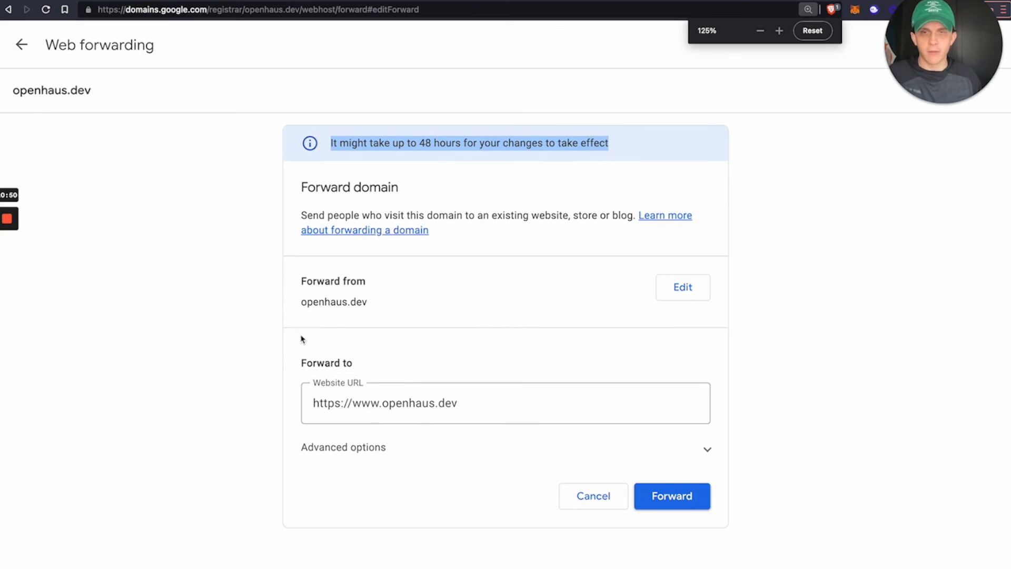
pyautogui.moveTo(352, 403); pyautogui.dragTo(515, 400)
pyautogui.click(240, 288)
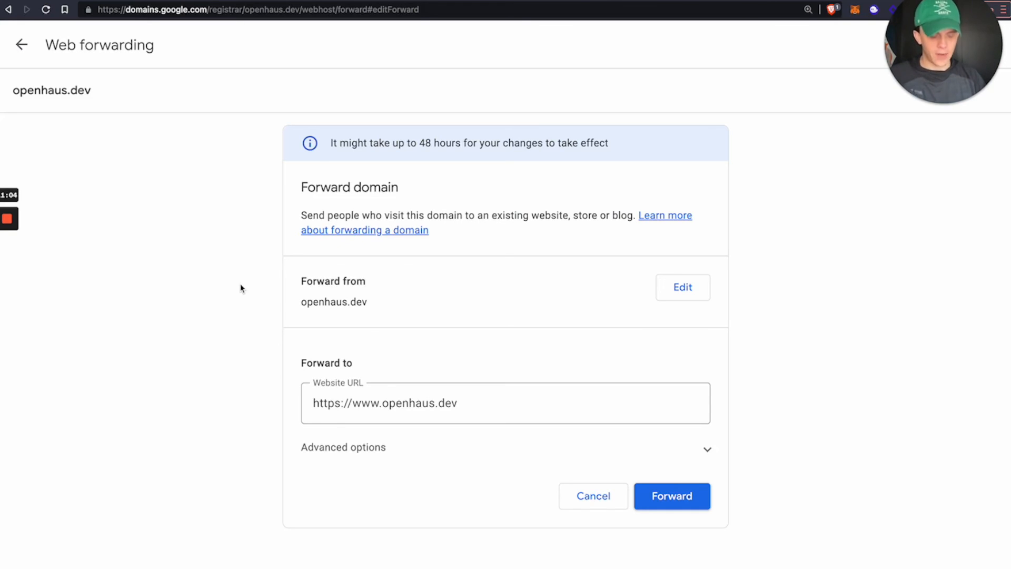
pyautogui.press('super+minus')
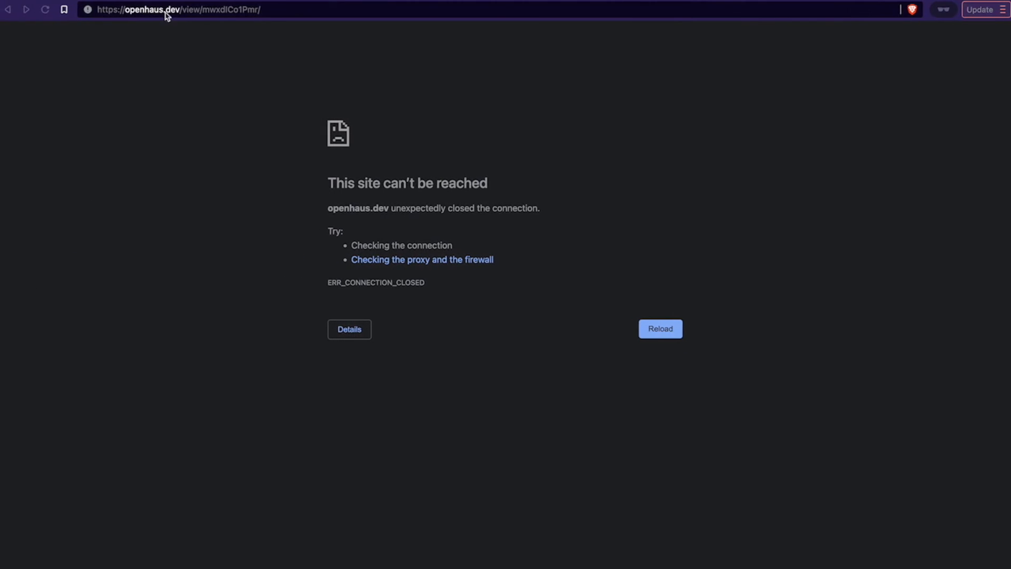
pyautogui.click(125, 10)
pyautogui.click(125, 10)
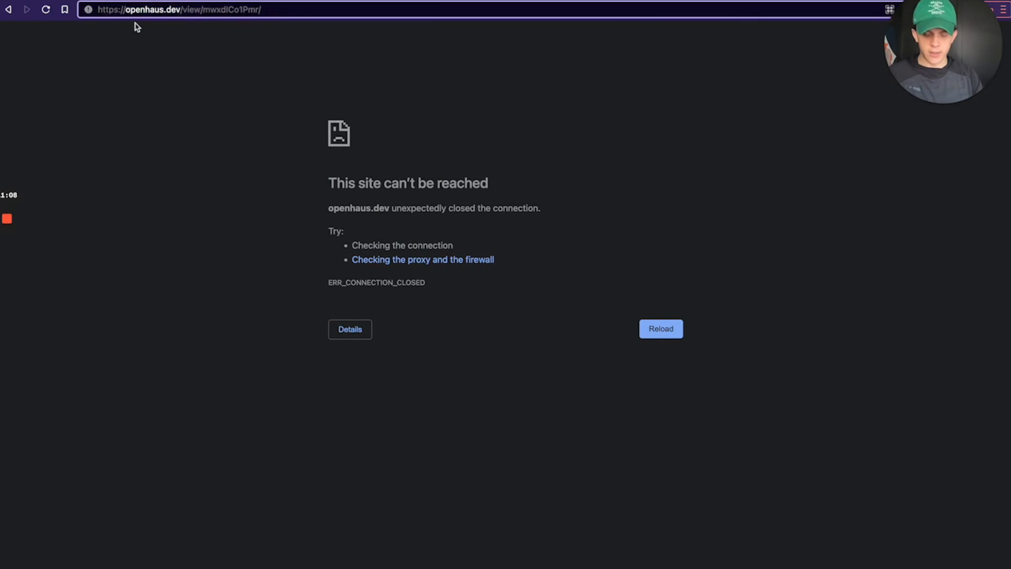
pyautogui.write('www.')
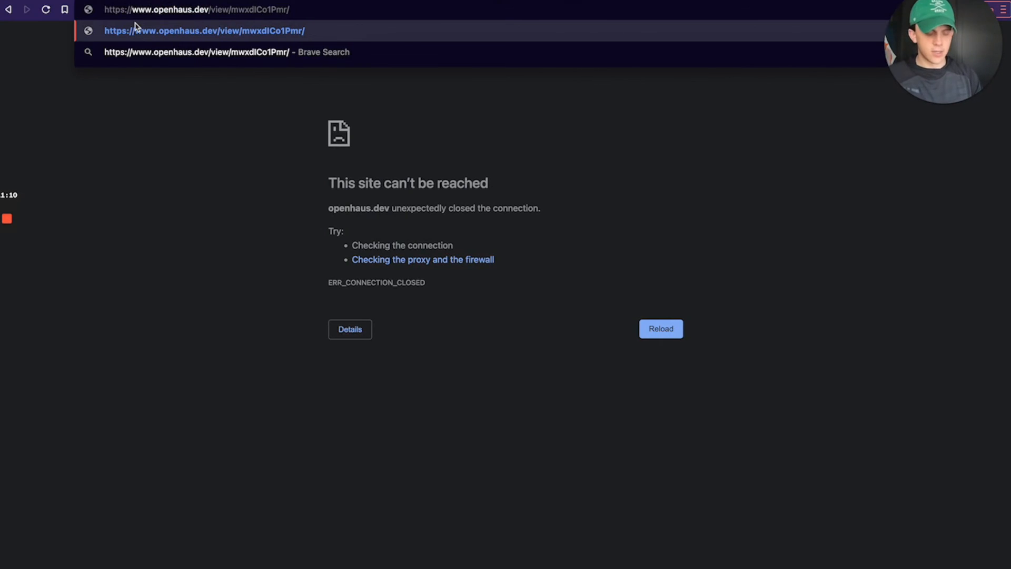
pyautogui.press('Return')
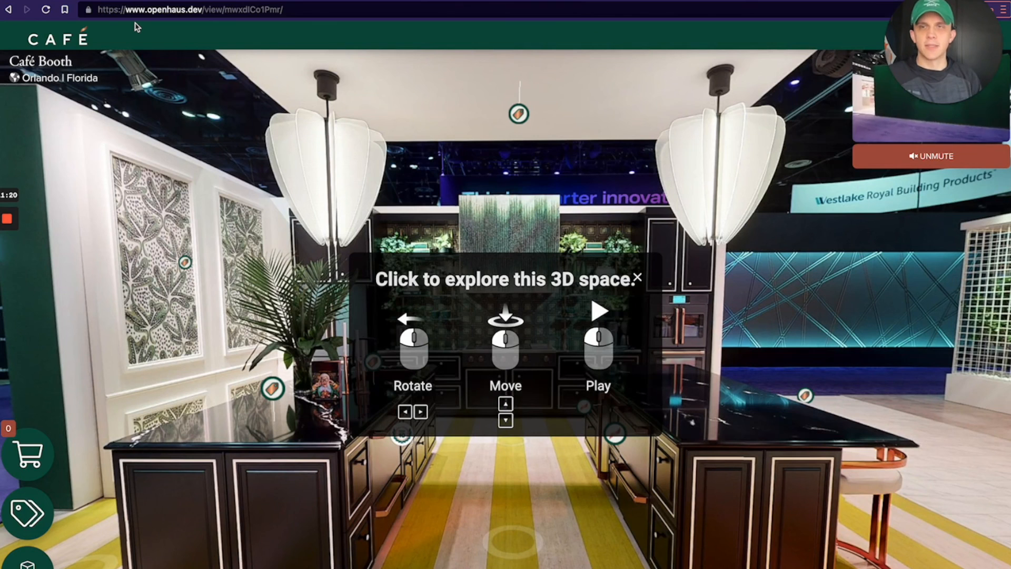
pyautogui.doubleClick(136, 10)
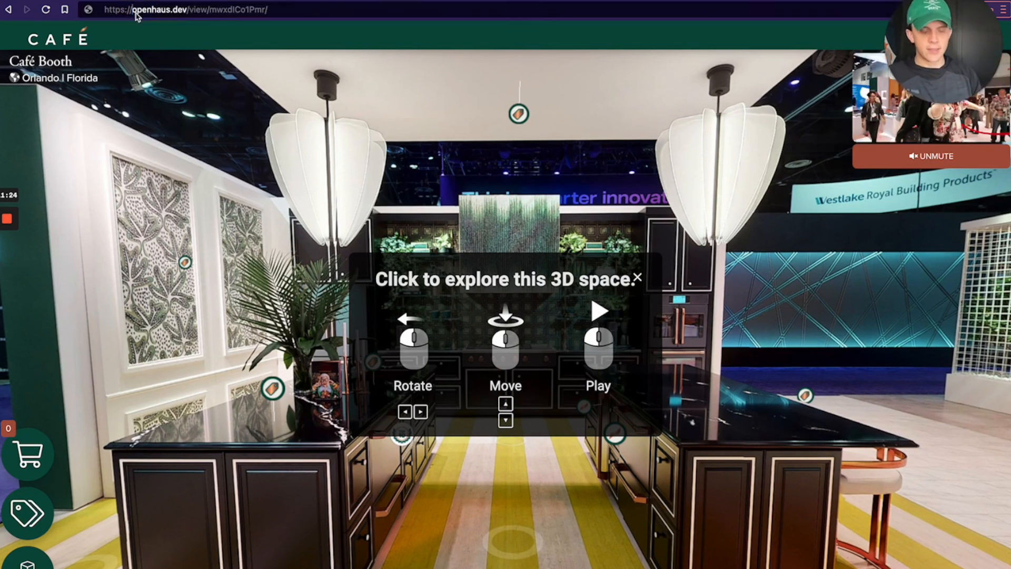
pyautogui.press('BackSpace')
pyautogui.press('Delete')
pyautogui.press('Return')
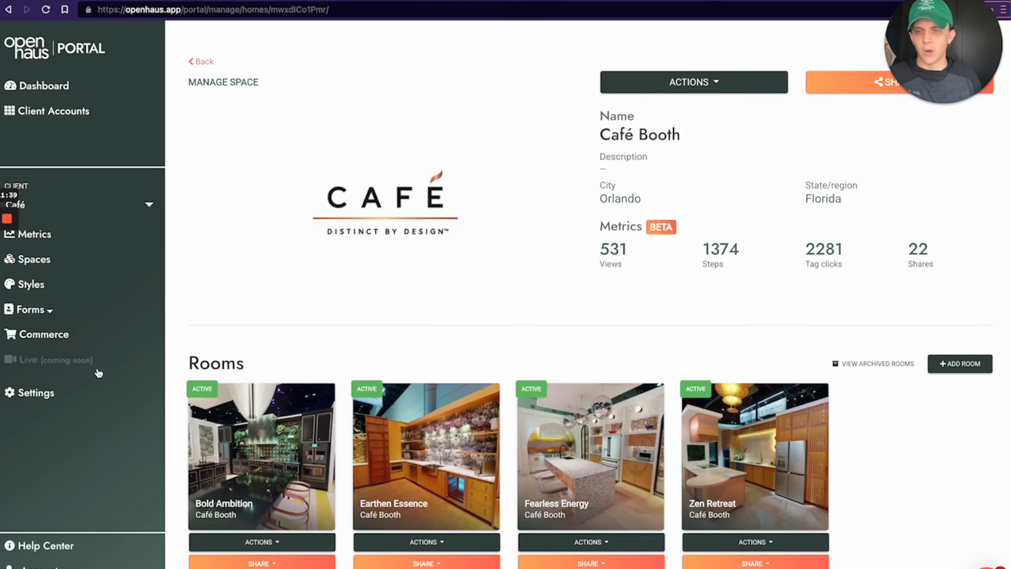
# - Open the Openhaus portal's account settings to check the white-label domain configuration
pyautogui.click(37, 563)
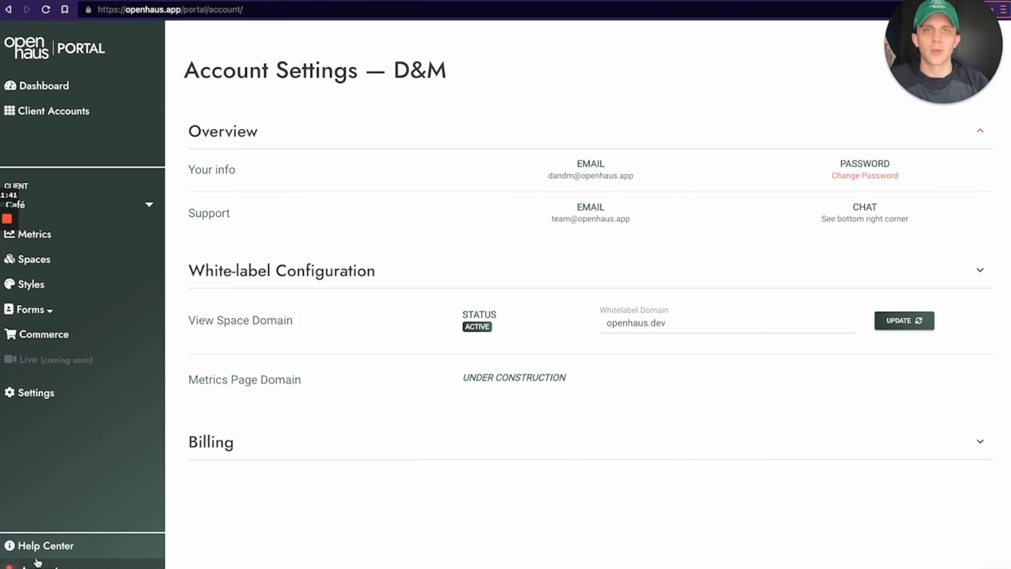